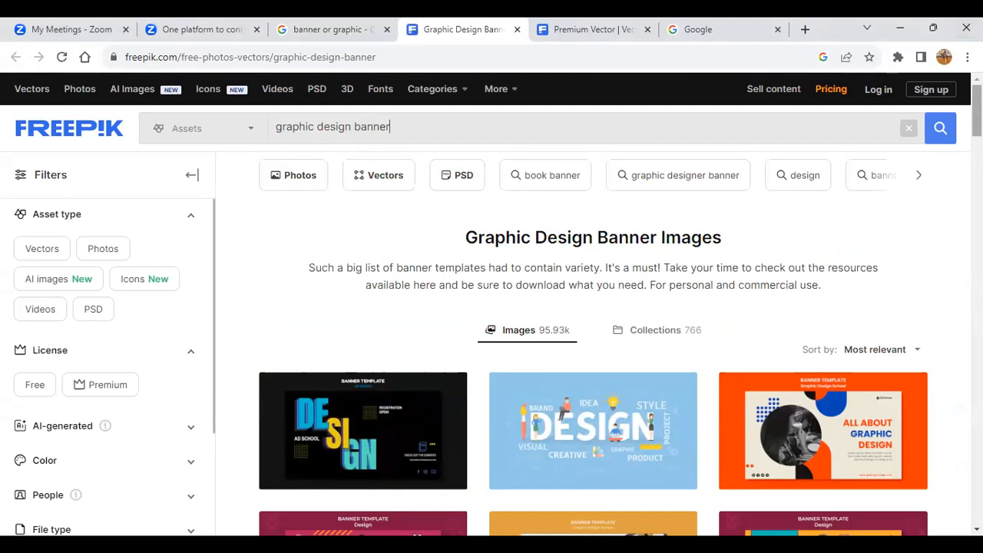
Open the modern web banner vector set from the graphic design banner results and switch to the blank Word document.
scroll(593, 322, "down", 5)
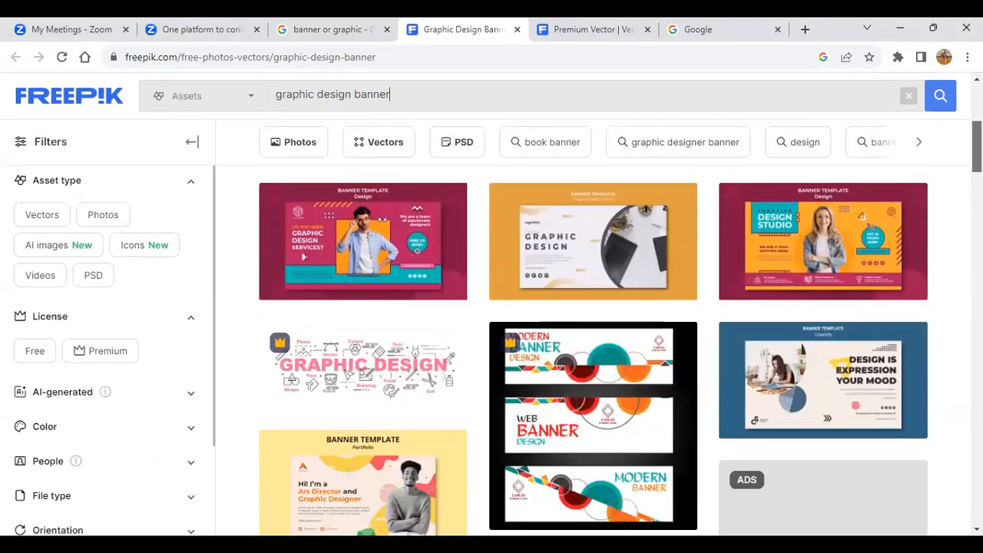
scroll(555, 359, "down", 2)
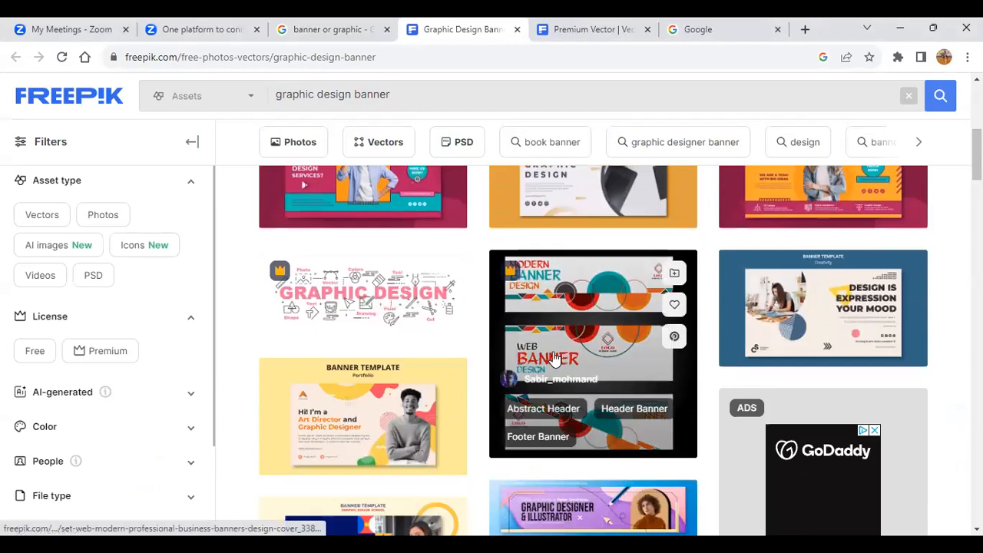
left_click(553, 354)
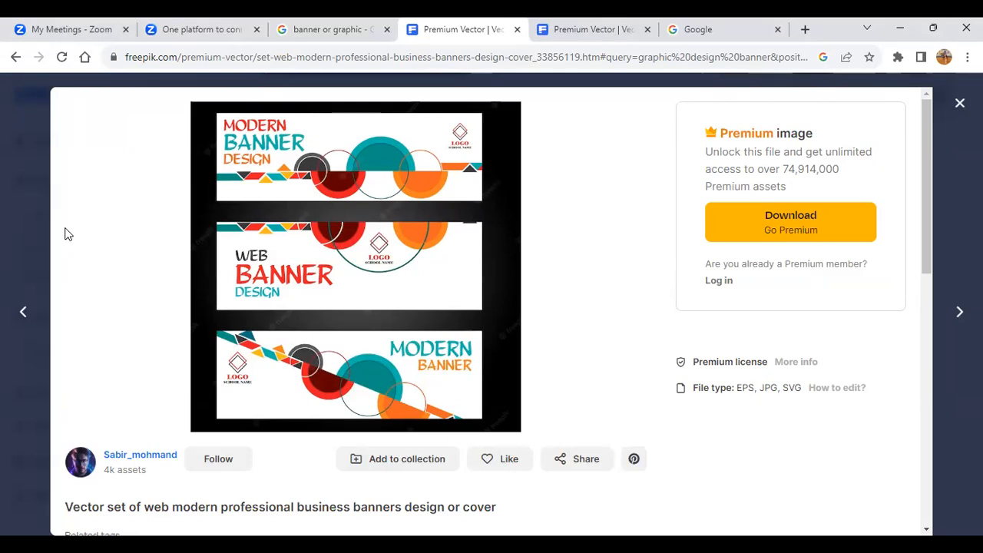
key("alt+Tab")
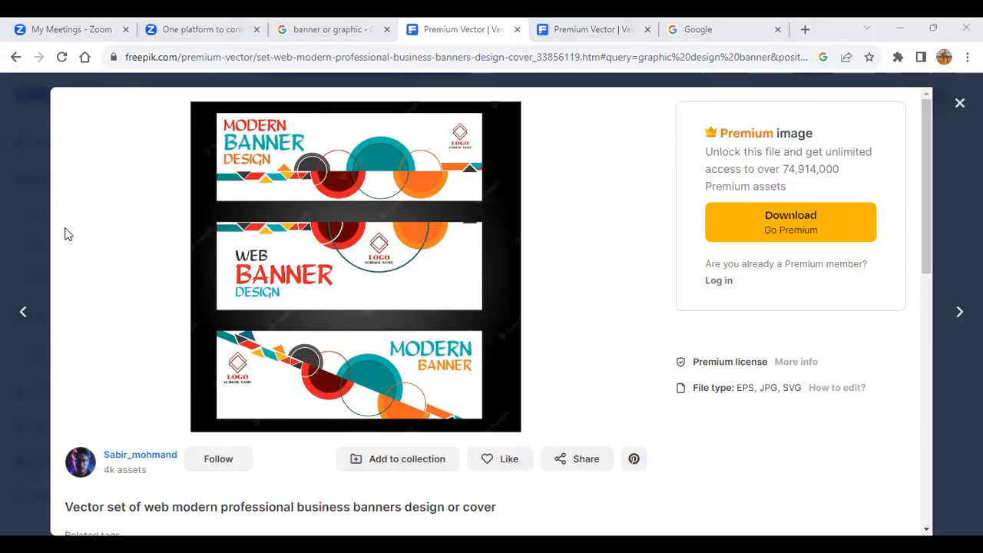
left_click(493, 319)
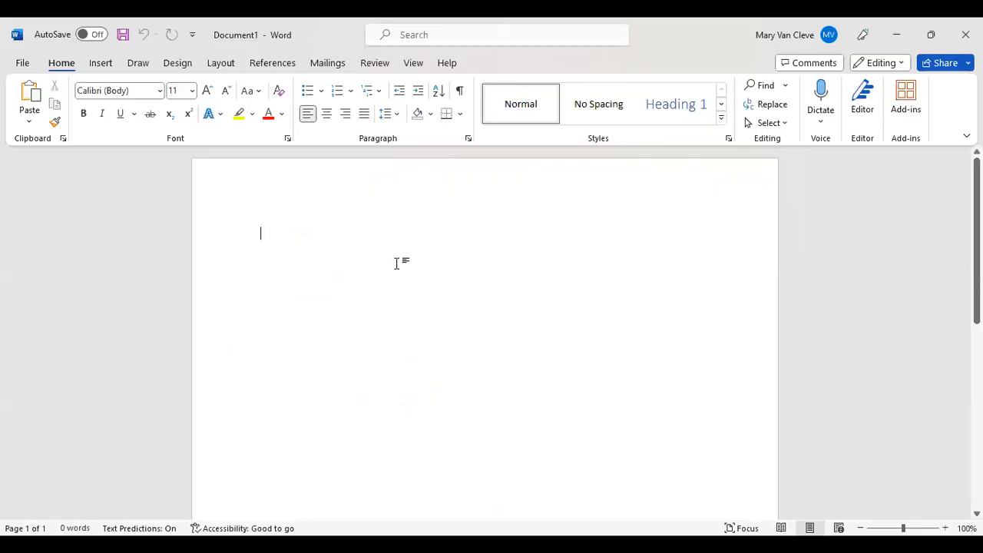
key("Return")
key("Return")
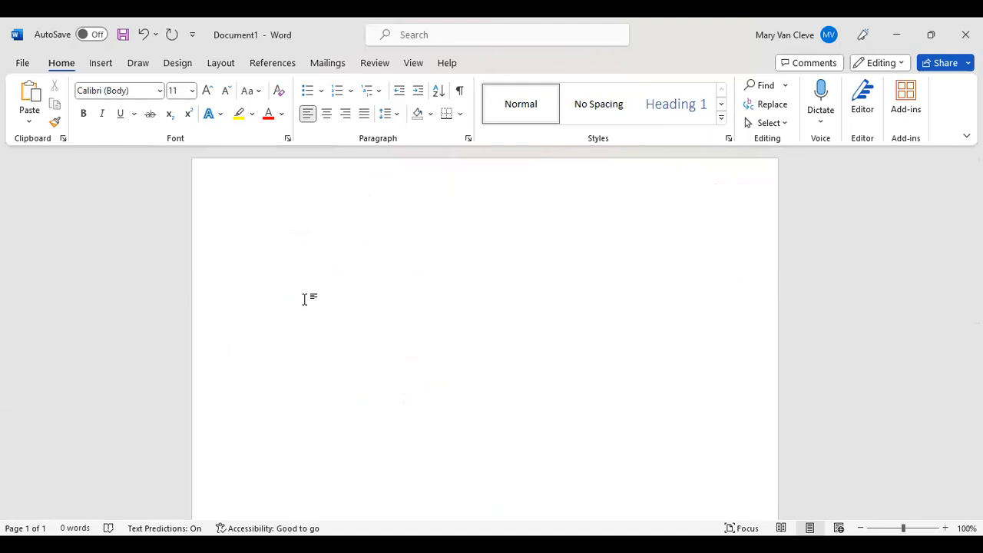
key("ctrl+v")
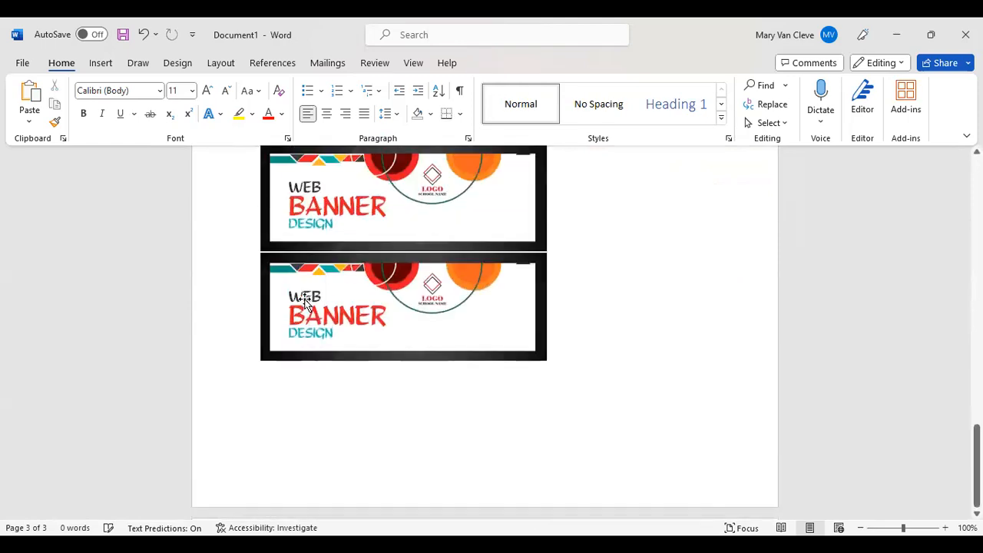
key("BackSpace")
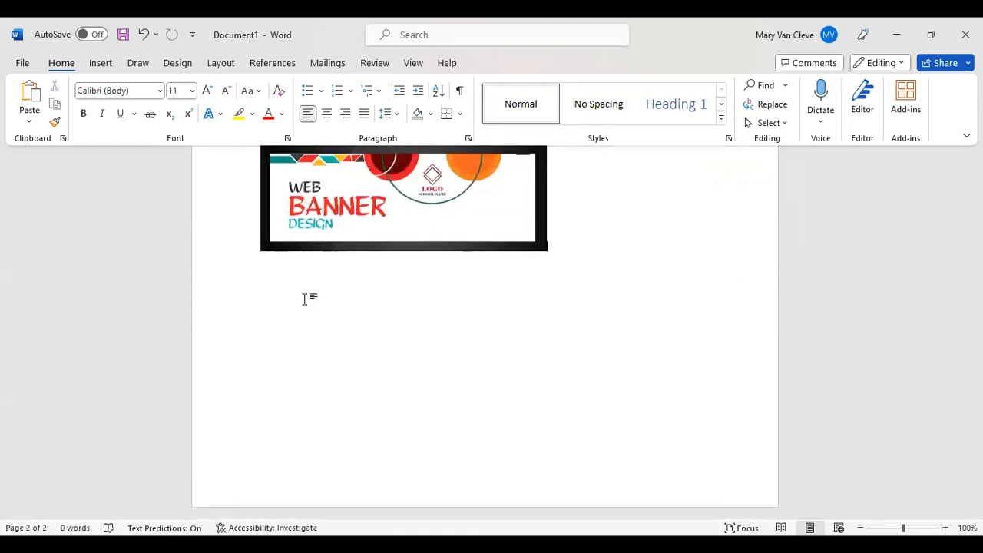
key("ctrl+v")
key("ctrl+v")
key("ctrl+v")
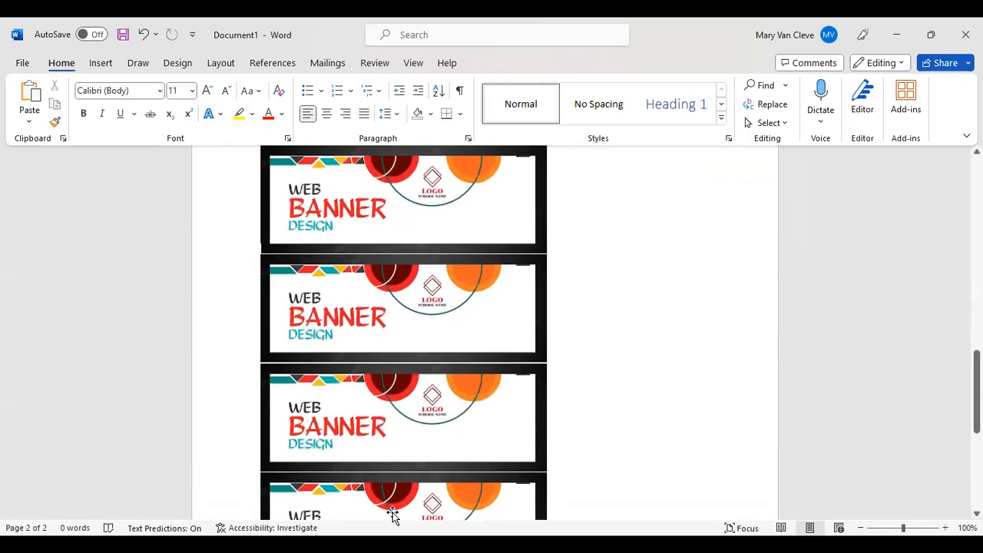
left_click(392, 513)
key("BackSpace")
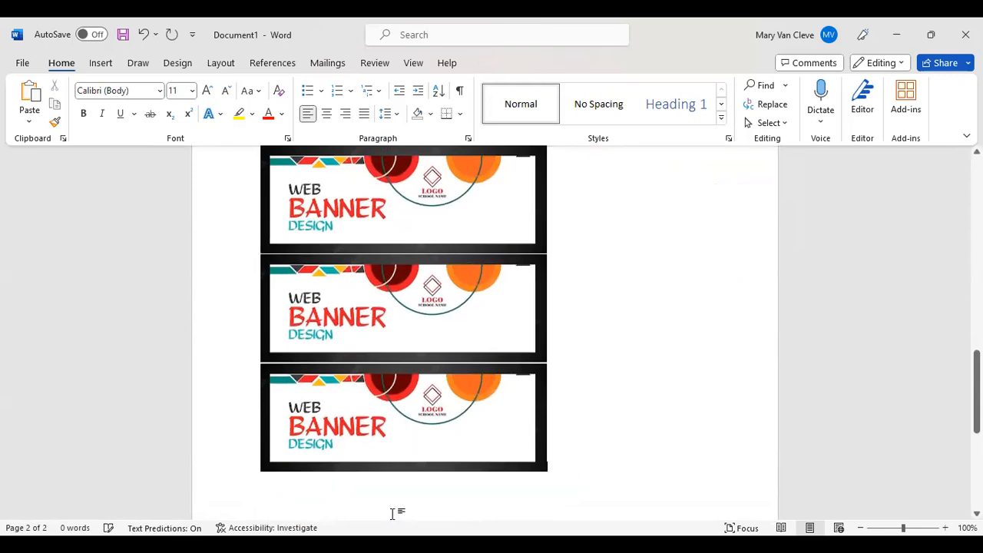
key("BackSpace")
key("BackSpace")
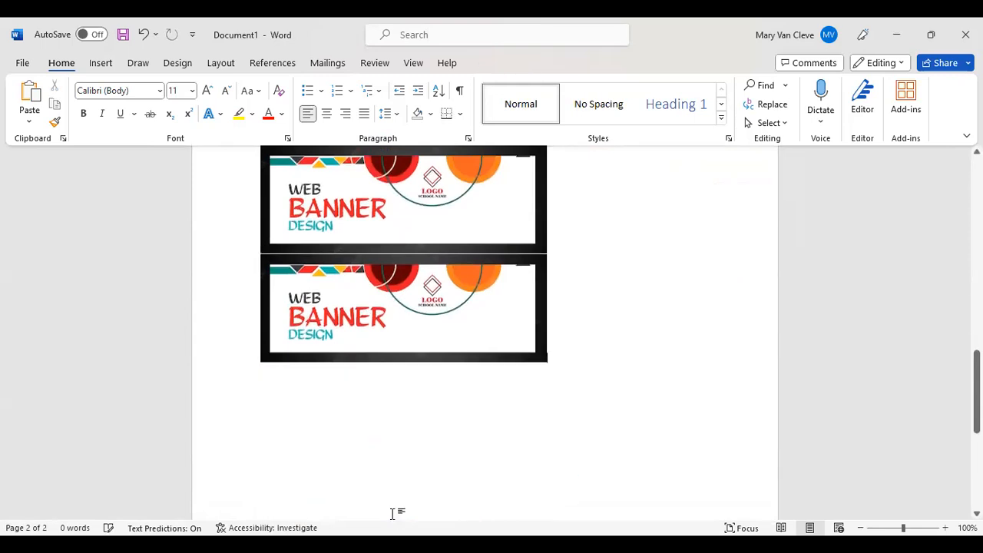
key("ctrl+v")
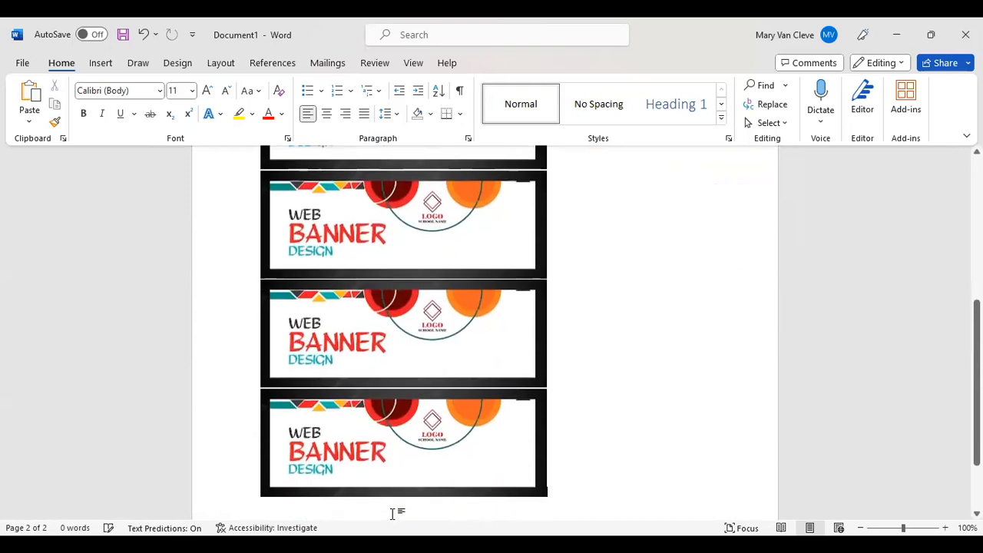
key("ctrl+a")
key("BackSpace")
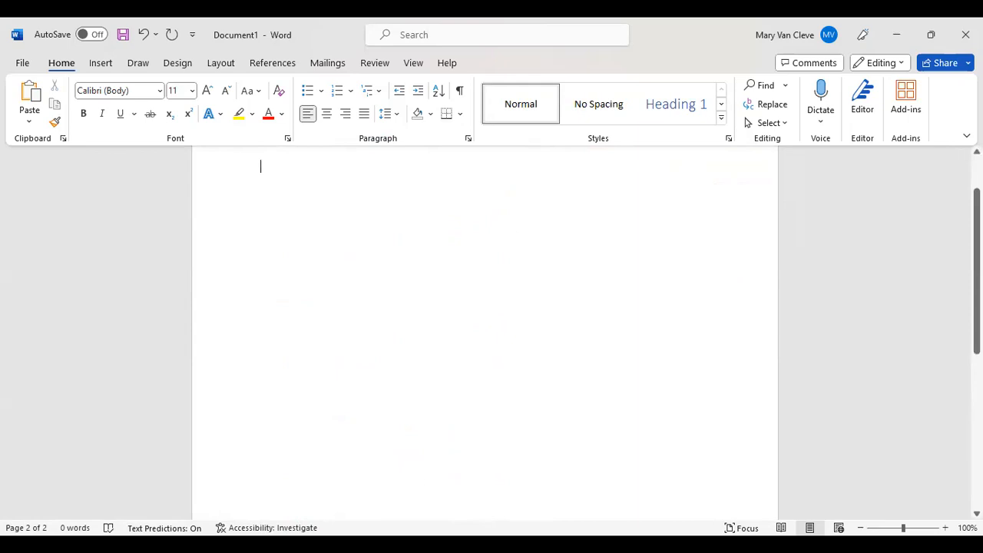
Paste one copy of the web banner image and stretch it horizontally to just past the page's right margin.
key("ctrl+v")
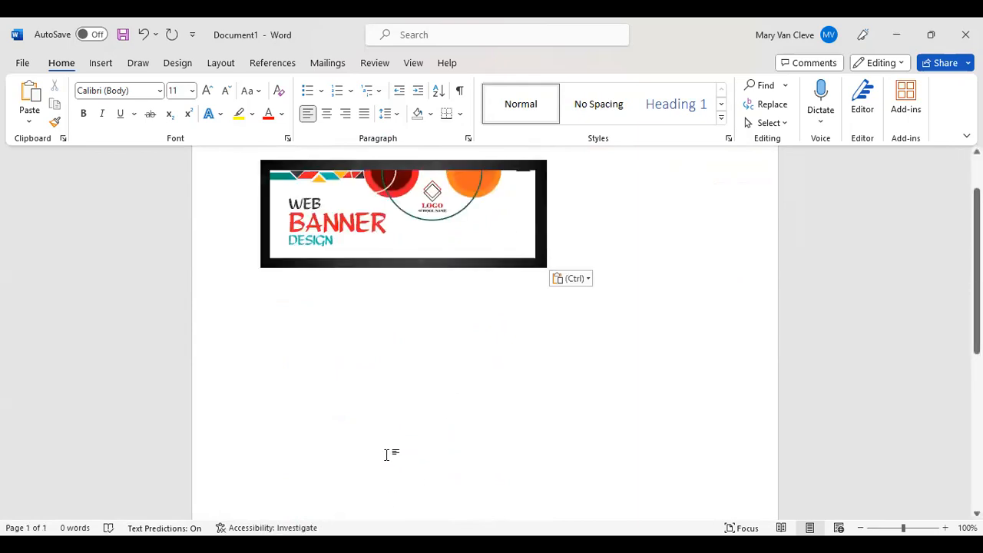
left_click_drag(385, 402, 523, 340)
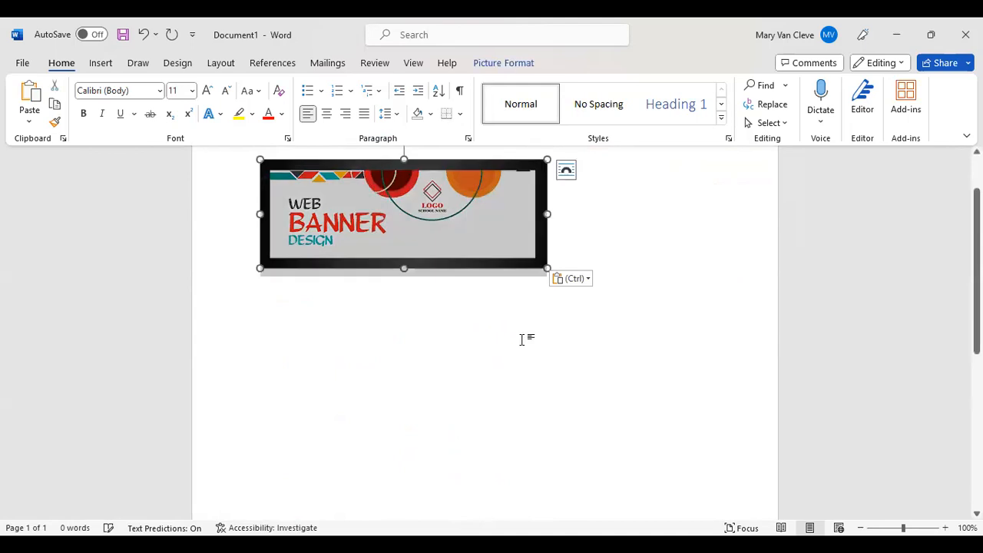
left_click(579, 256)
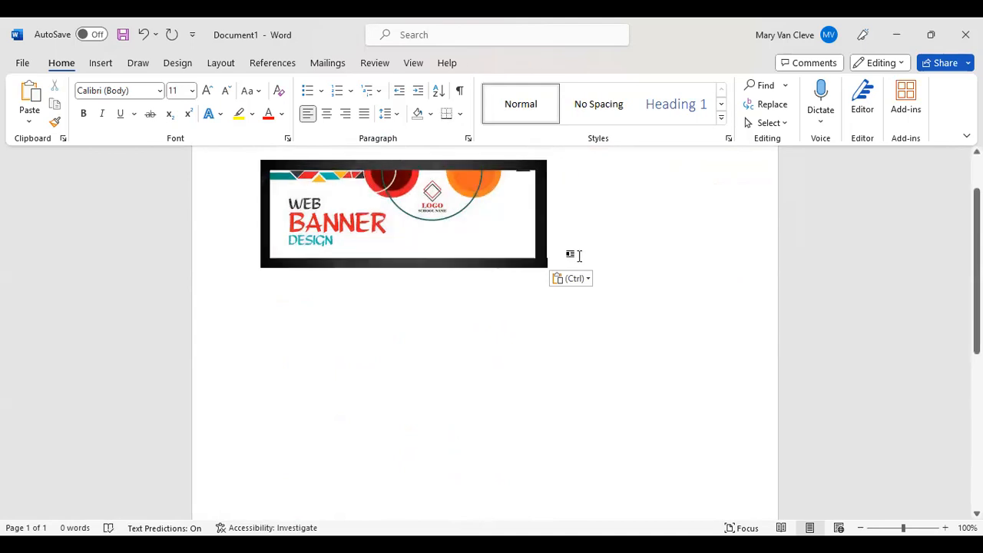
left_click(389, 236)
left_click_drag(547, 214, 742, 208)
mouse_move(261, 214)
left_mouse_down()
mouse_move(211, 215)
mouse_move(276, 213)
left_mouse_up()
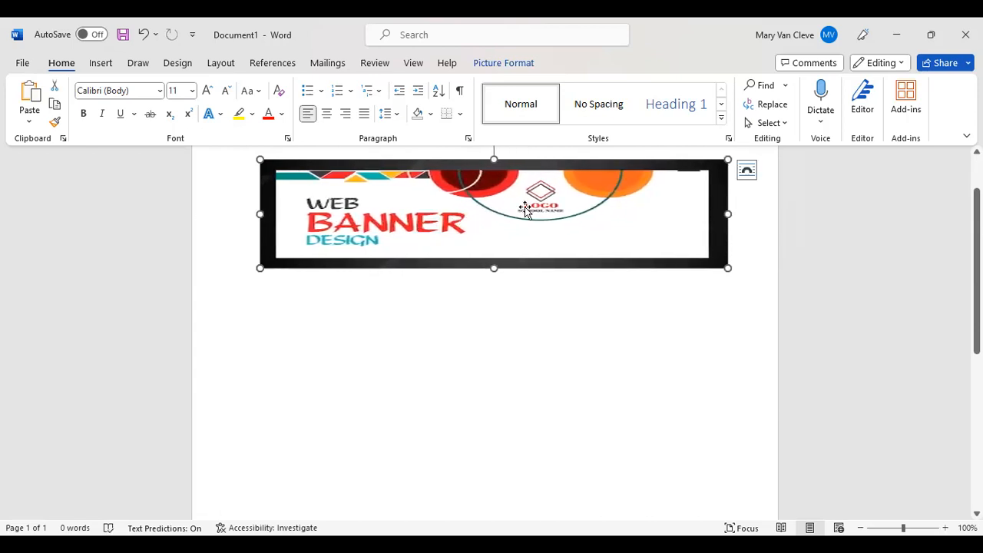
Set the banner image's text wrapping to Through.
left_click(747, 170)
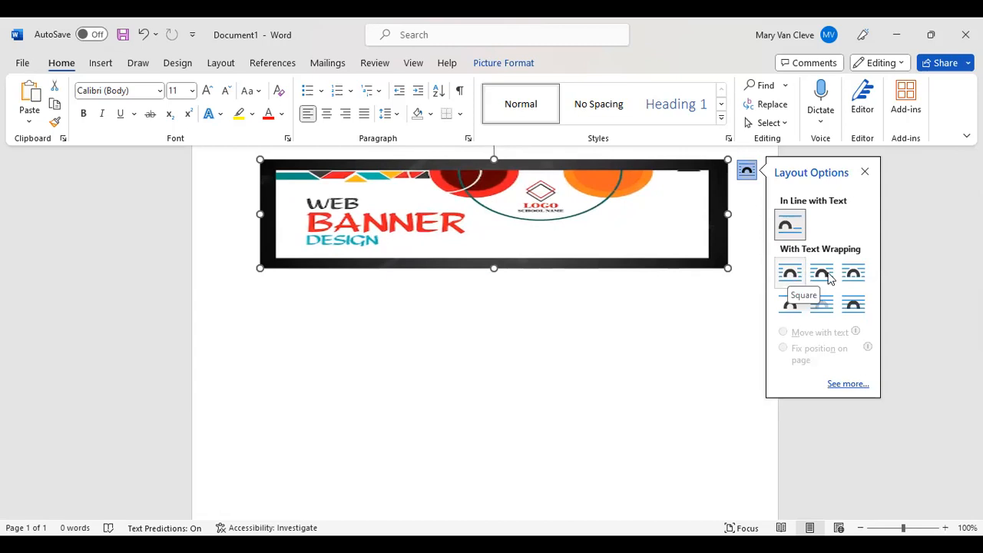
left_click(855, 283)
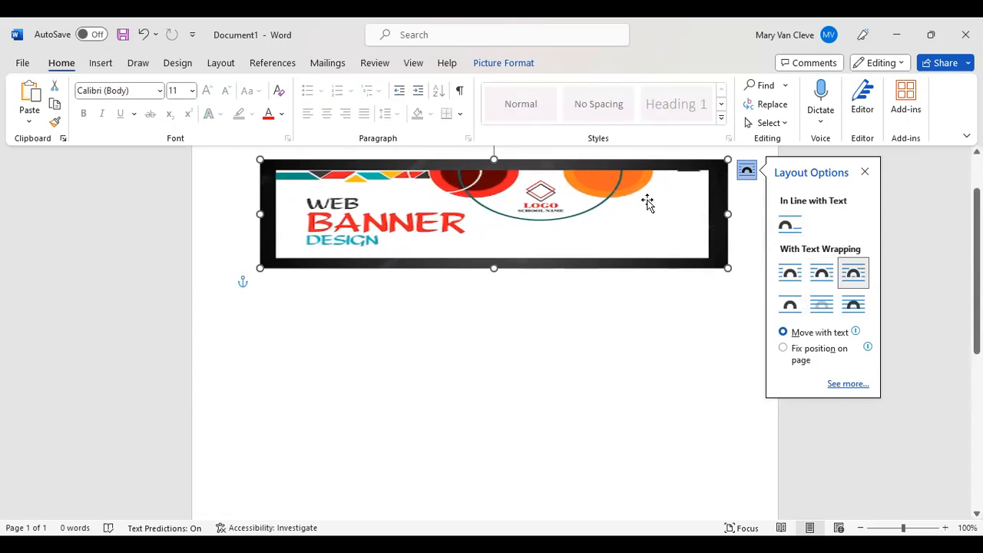
left_click(863, 172)
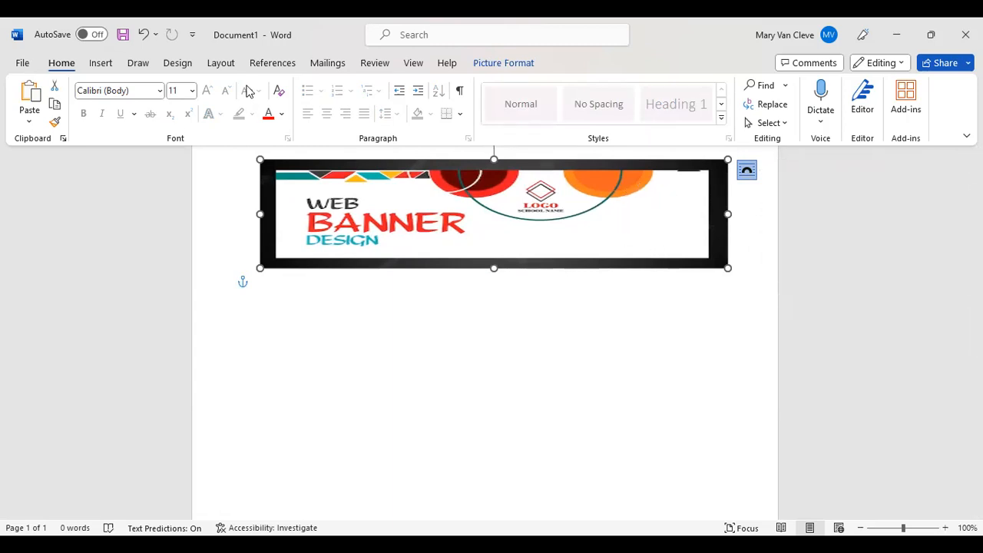
Insert the picture "ma and bandit" from the device's Pictures folder.
left_click(100, 64)
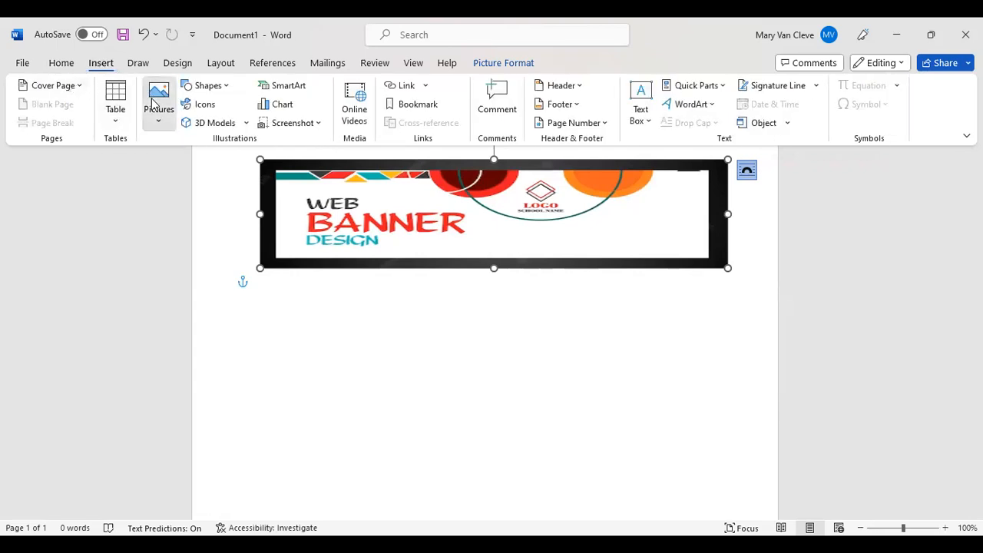
left_click(156, 102)
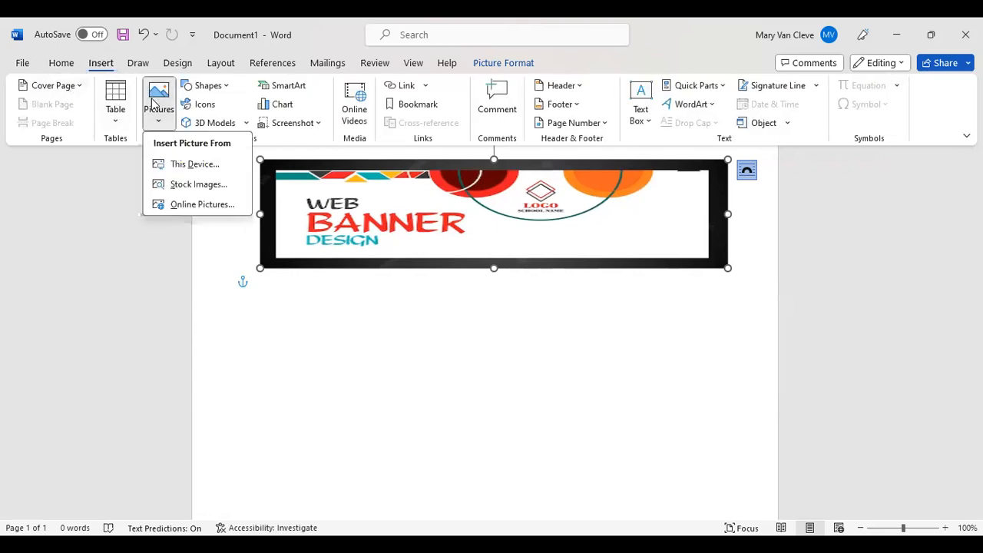
left_click(163, 166)
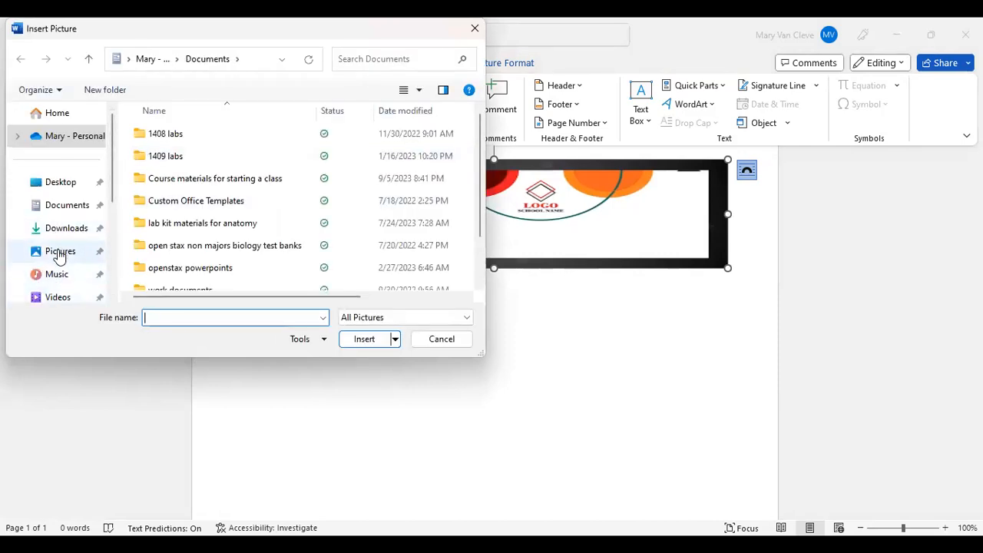
left_click(60, 253)
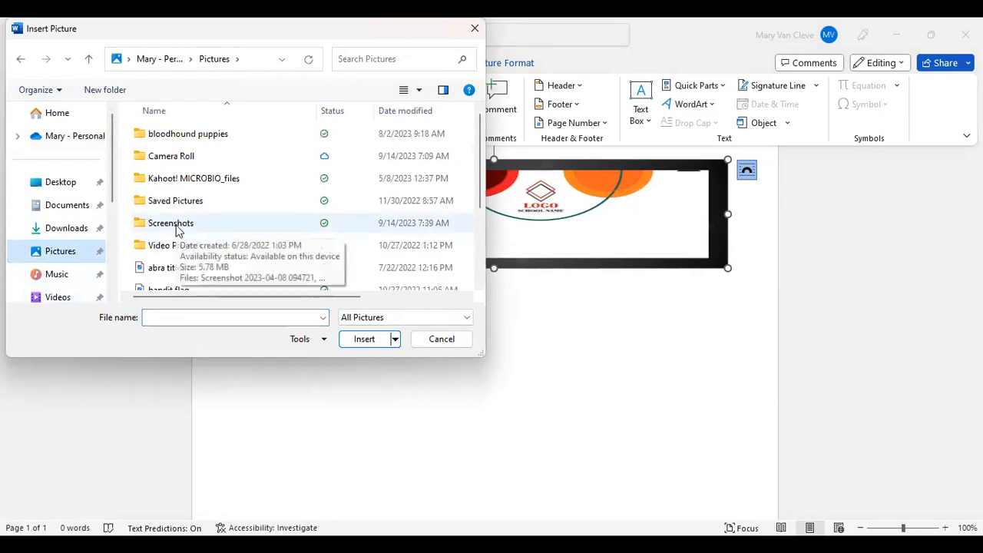
left_click_drag(479, 191, 487, 261)
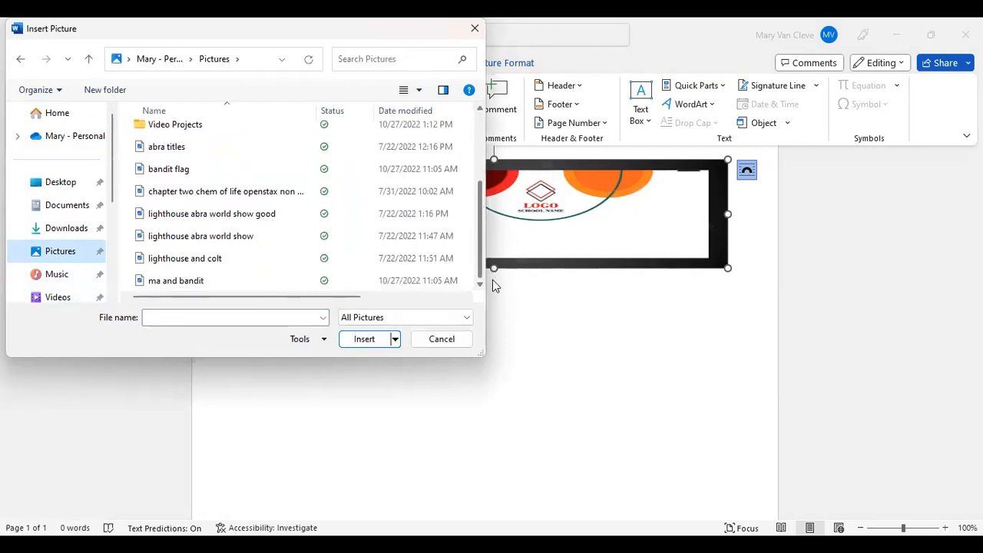
left_click(174, 284)
double_click(175, 281)
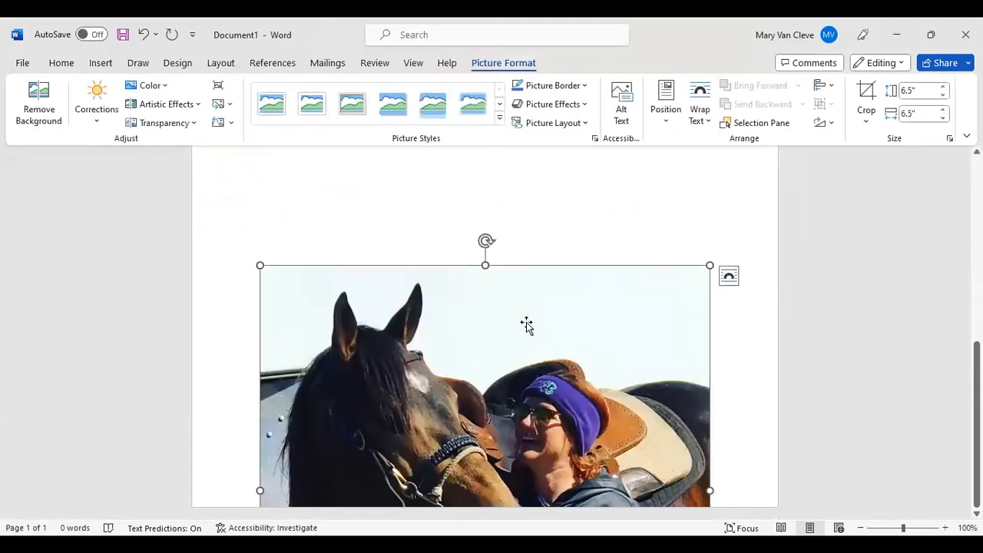
Scale the inserted horse photo down to about 3.26 by 3.26 inches, mirrored horizontally.
left_click_drag(708, 266, 653, 293)
left_click_drag(529, 369, 223, 443)
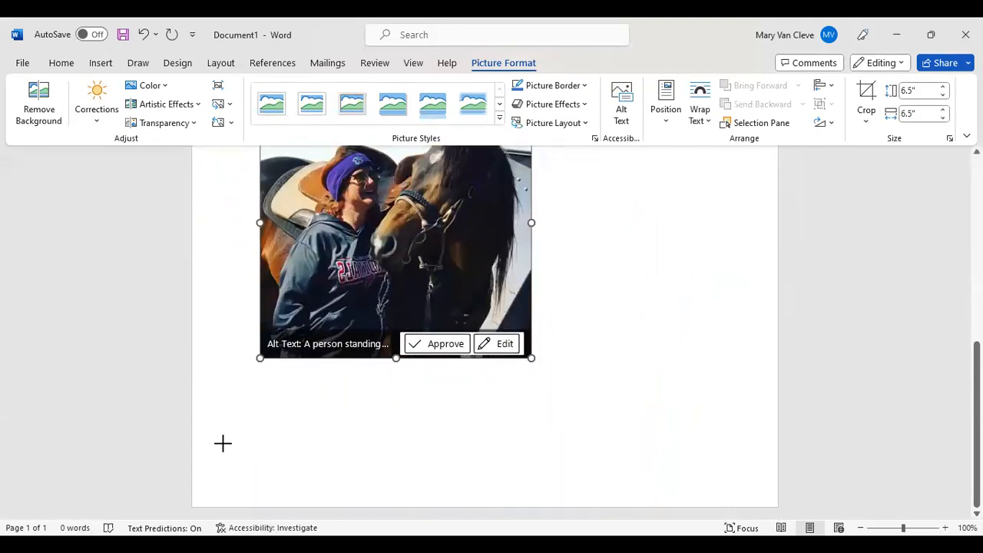
left_click_drag(259, 358, 305, 310)
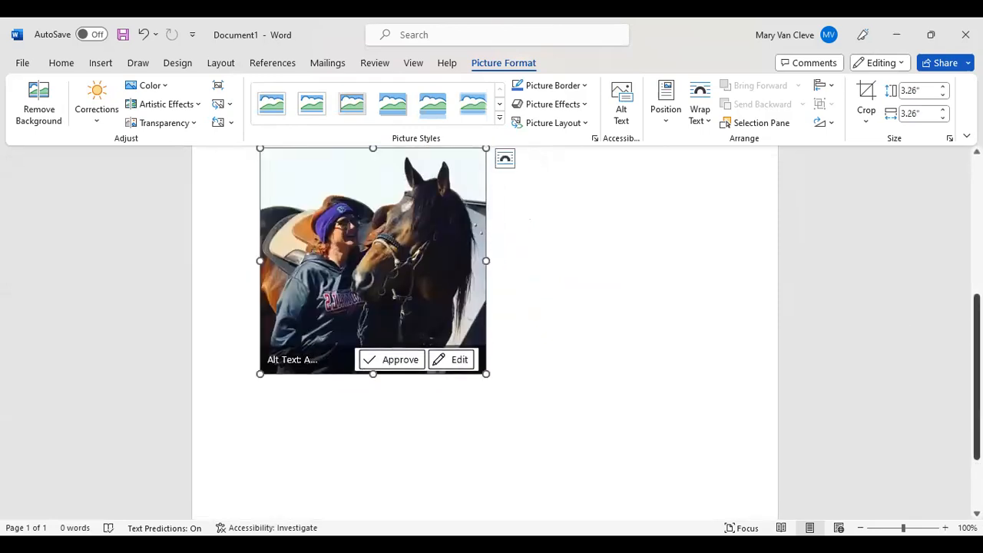
Shrink the horse photo further to about 1.23 by 1.23 inches and position it just below the banner.
scroll(491, 330, "up", 3)
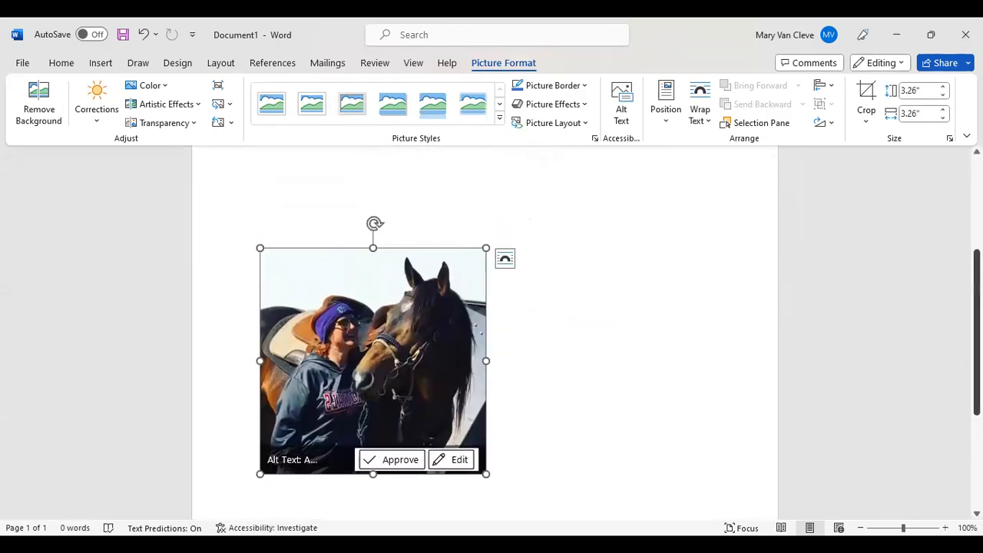
left_click_drag(421, 359, 453, 184)
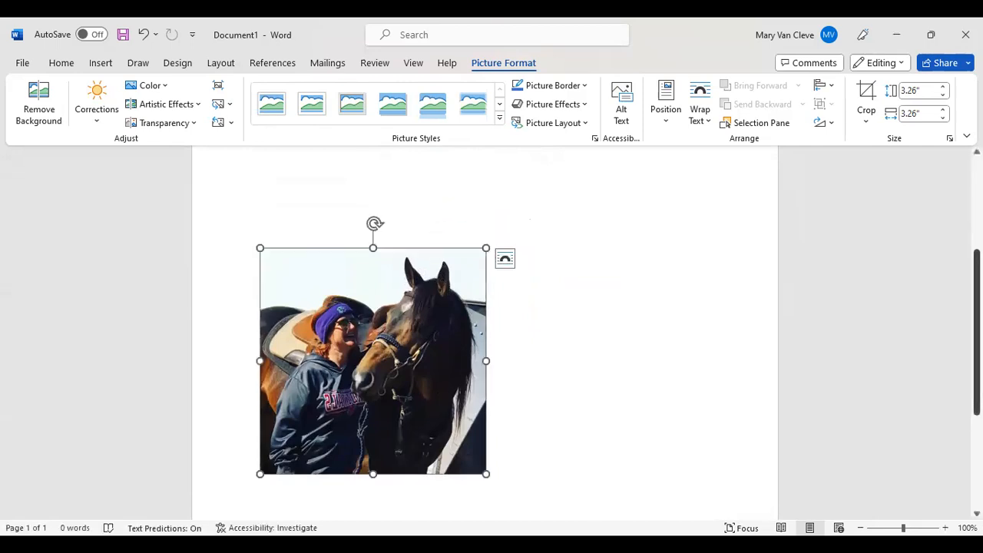
scroll(492, 330, "up", 6)
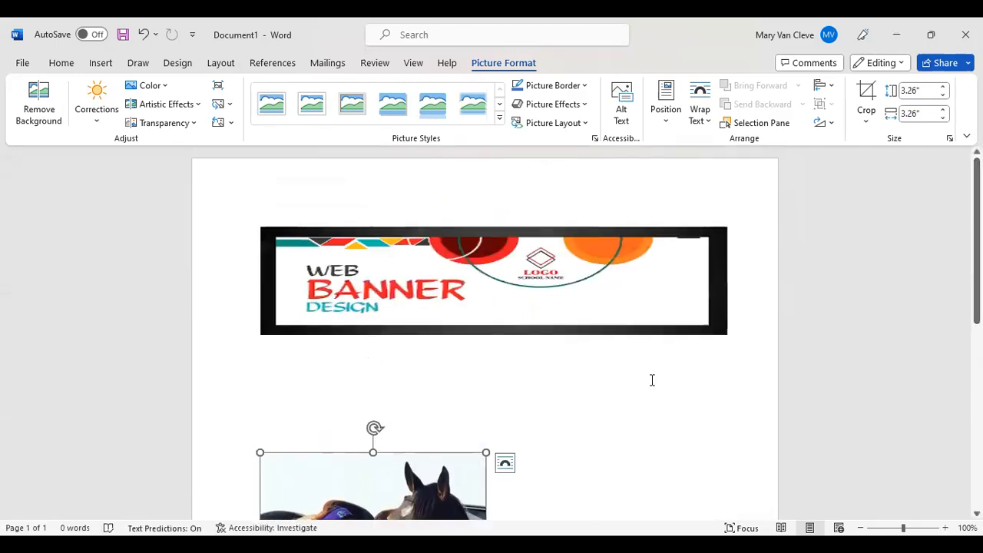
left_click_drag(463, 469, 395, 482)
right_click(395, 481)
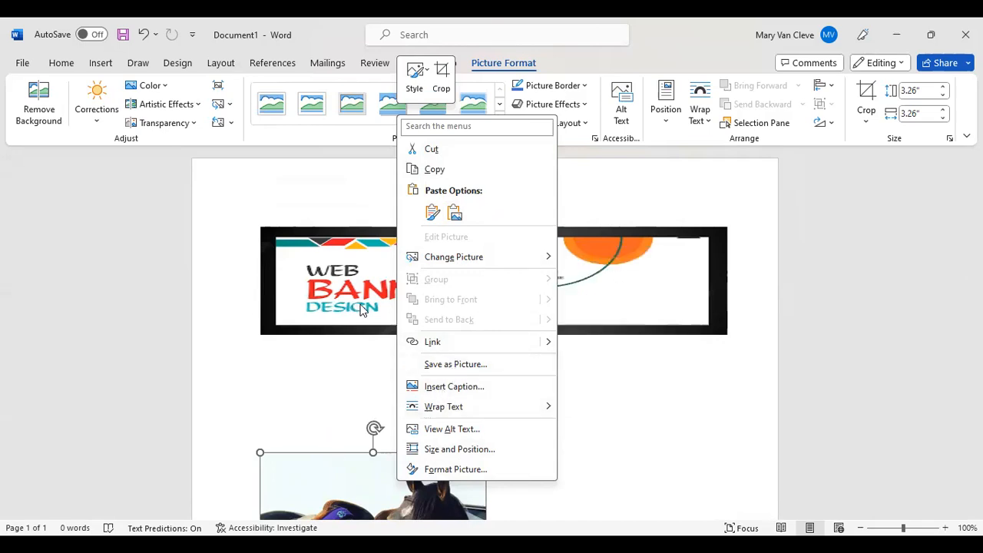
key("Escape")
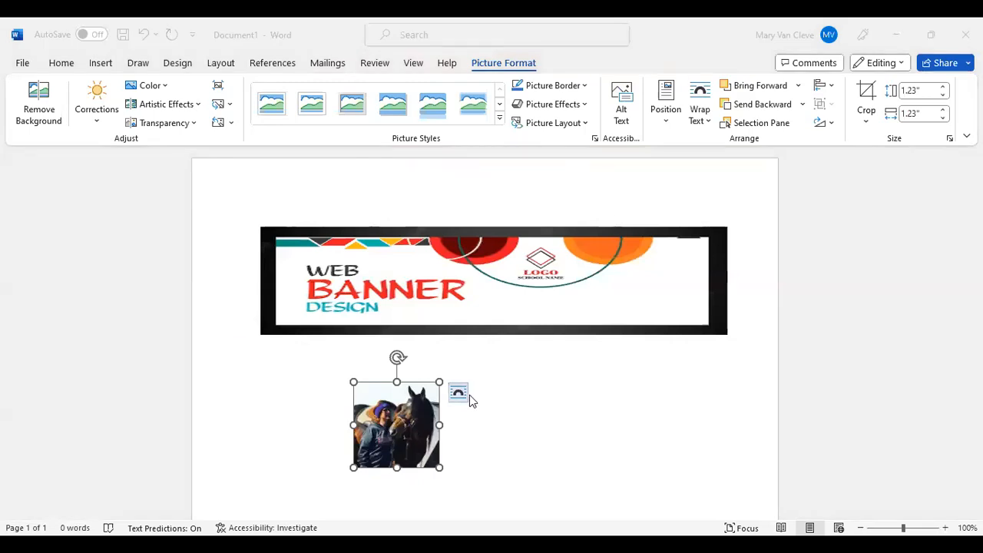
Set the horse photo's wrapping to In Front of Text and place it inside the banner's right end.
left_click(458, 393)
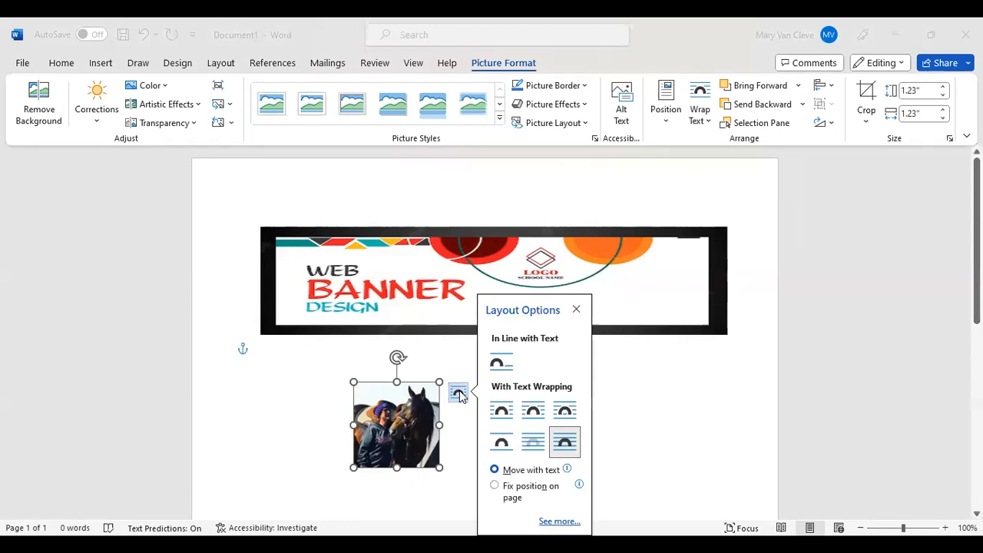
left_click(565, 443)
left_click_drag(384, 438, 654, 291)
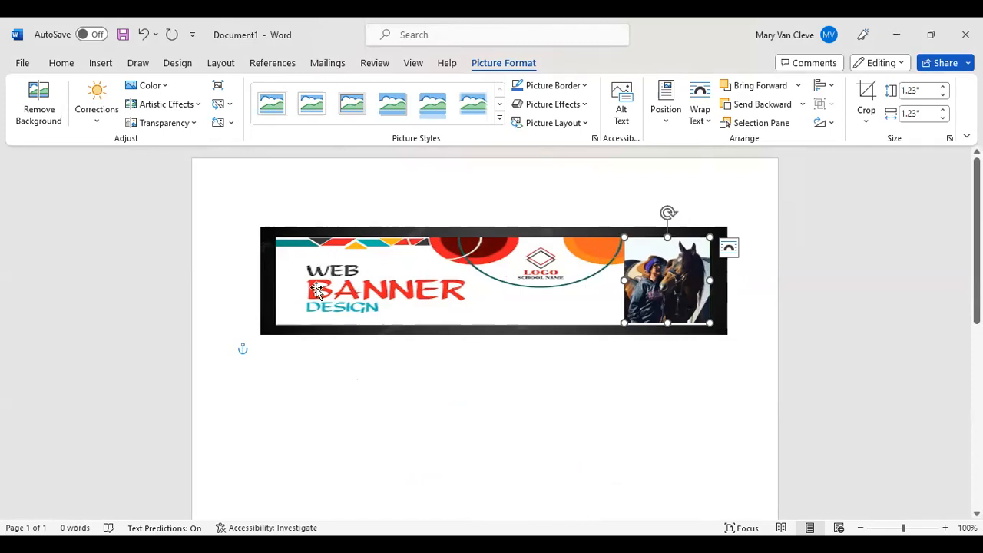
Insert a simple text box over the middle of the banner and clear its placeholder text.
left_click(441, 263)
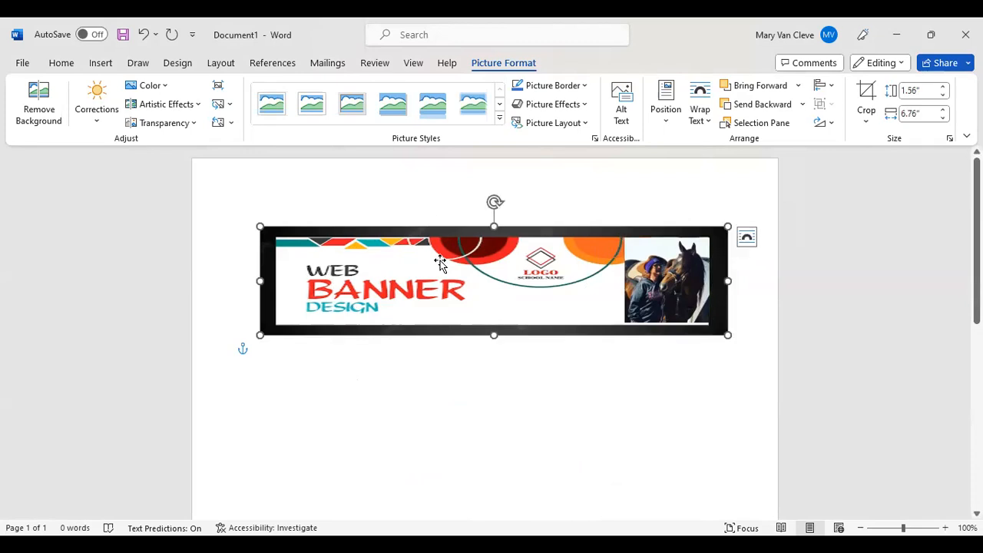
left_click(100, 63)
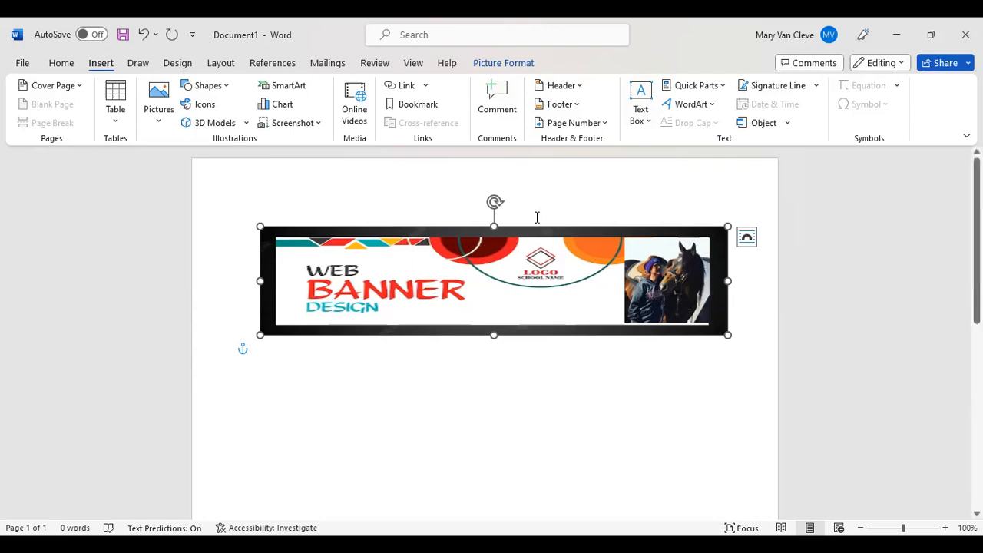
left_click(506, 184)
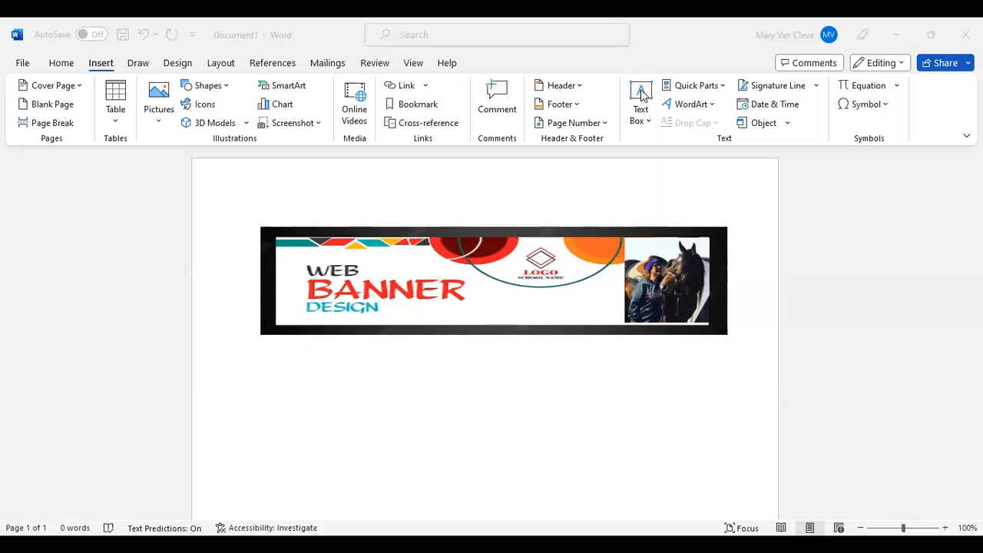
left_click(642, 96)
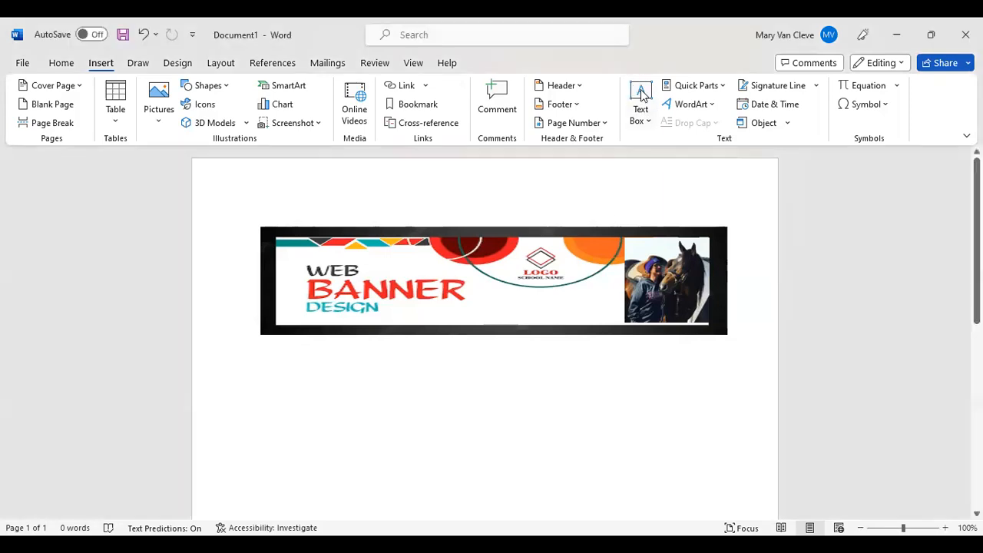
left_click(430, 263)
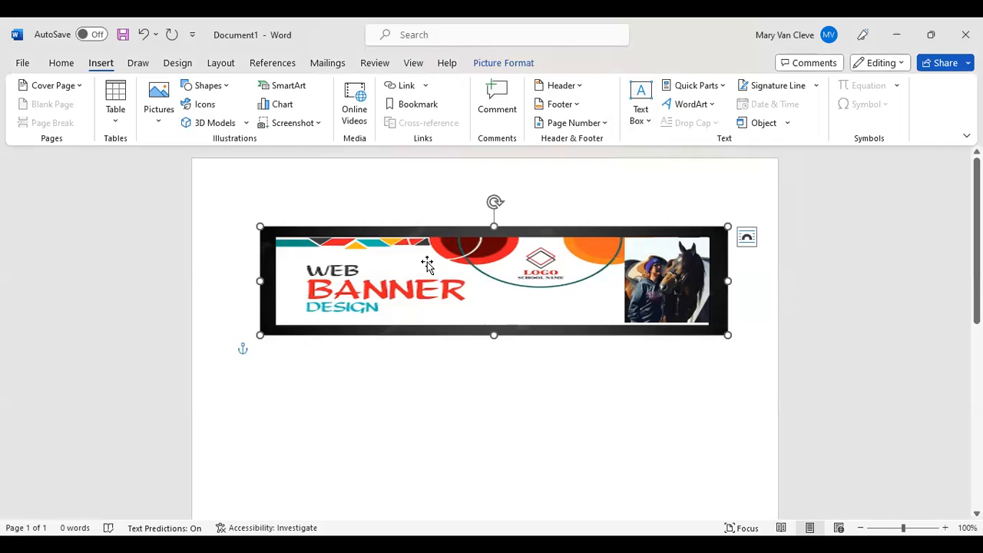
left_click_drag(427, 263, 437, 241)
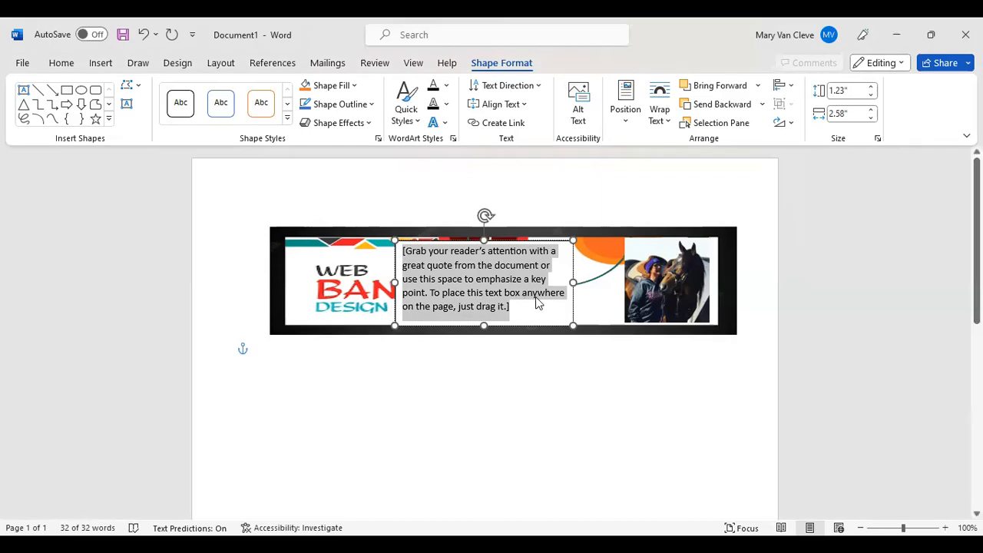
key("Delete")
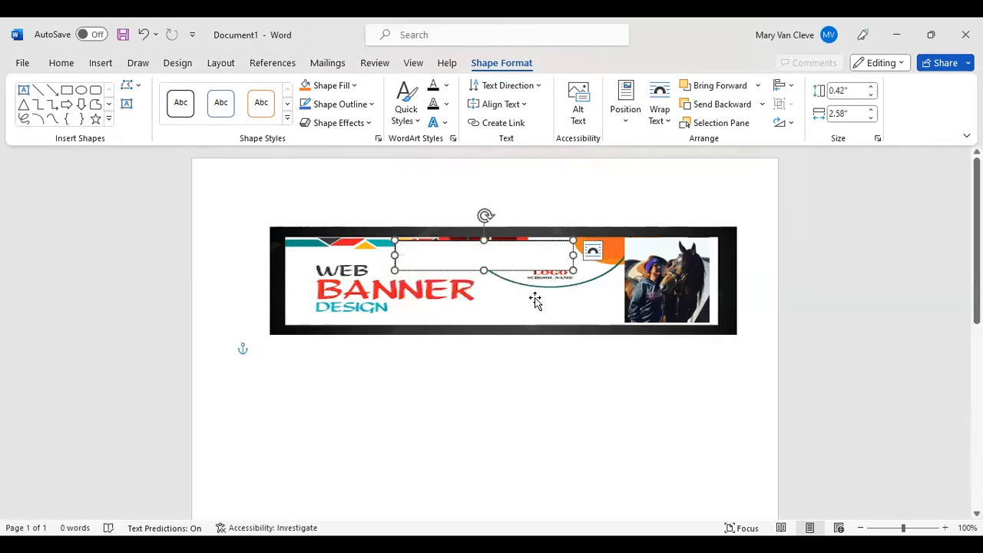
Enter "BIOLOGY 1409 Non" in the banner's text box.
type("B")
left_click(535, 298)
type("IOL")
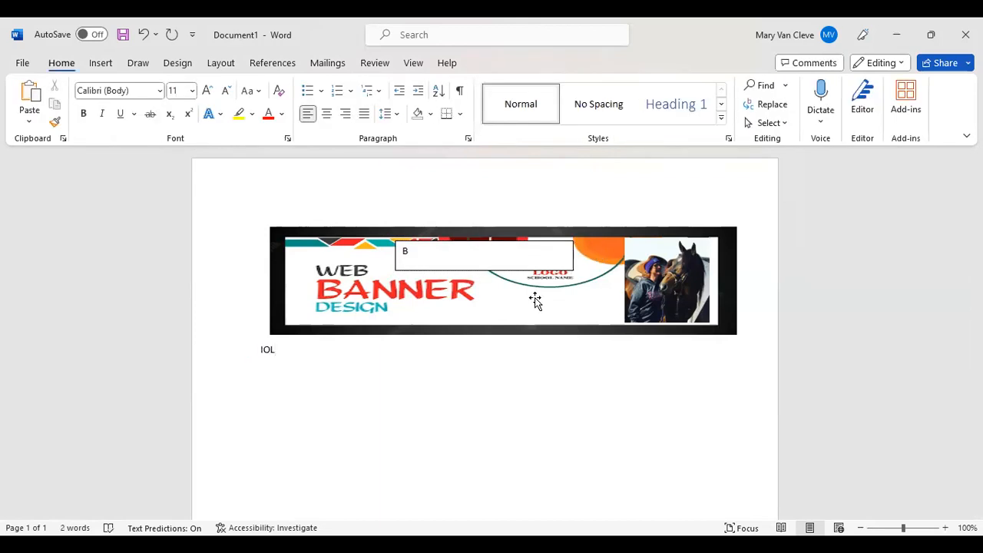
left_click(446, 254)
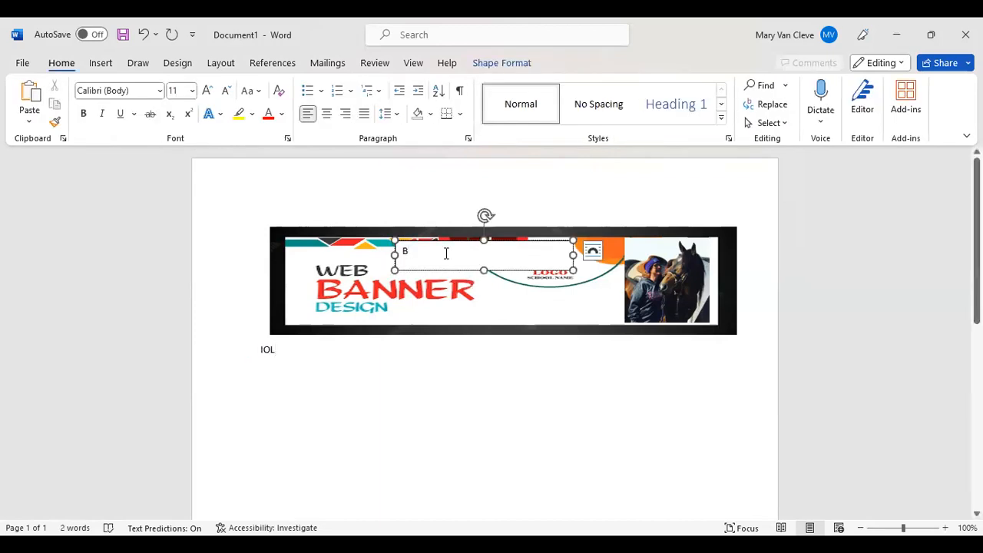
type("IOLOGY 14")
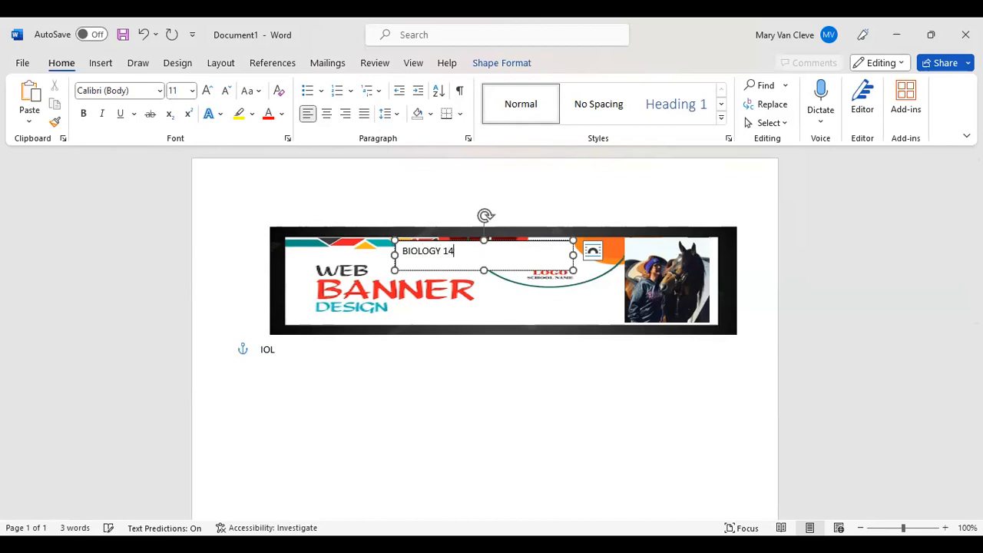
type("09 No")
Shorten "BIOLOGY" to "BIOL" and complete the text box title as "BIOL 1409 Non-Majors Biology".
left_click(444, 253)
key("BackSpace")
key("BackSpace")
key("BackSpace")
key("BackSpace")
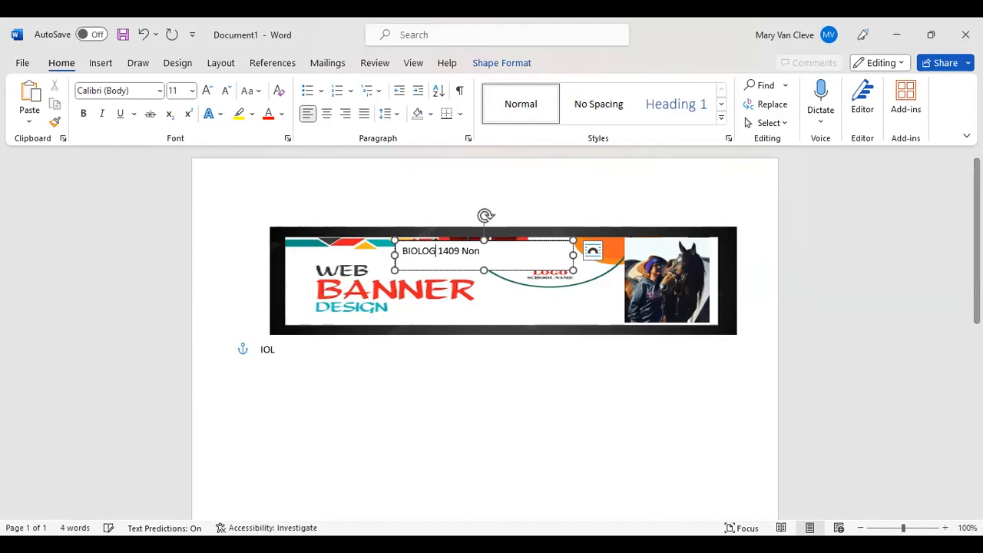
type("L")
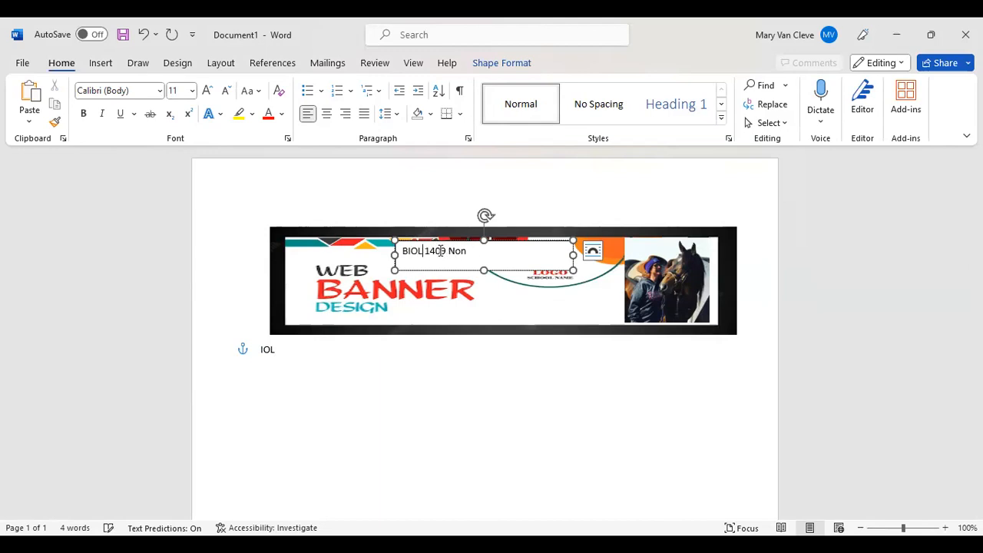
left_click(477, 251)
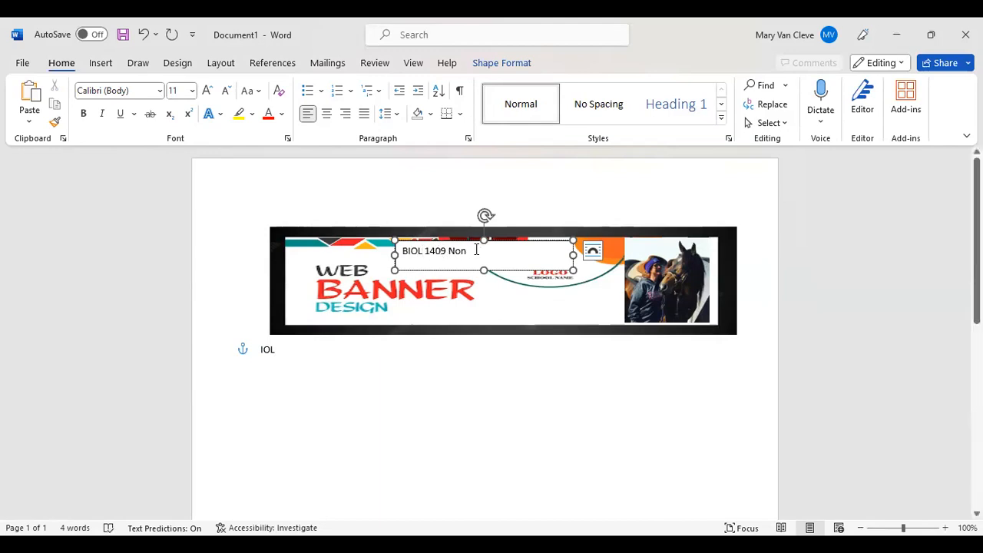
type("-")
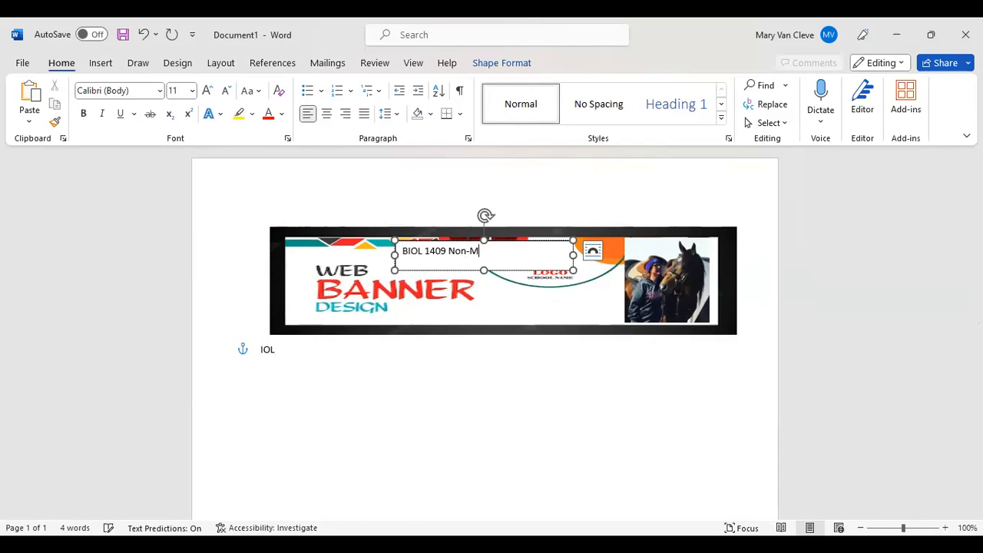
type("Majors Biology")
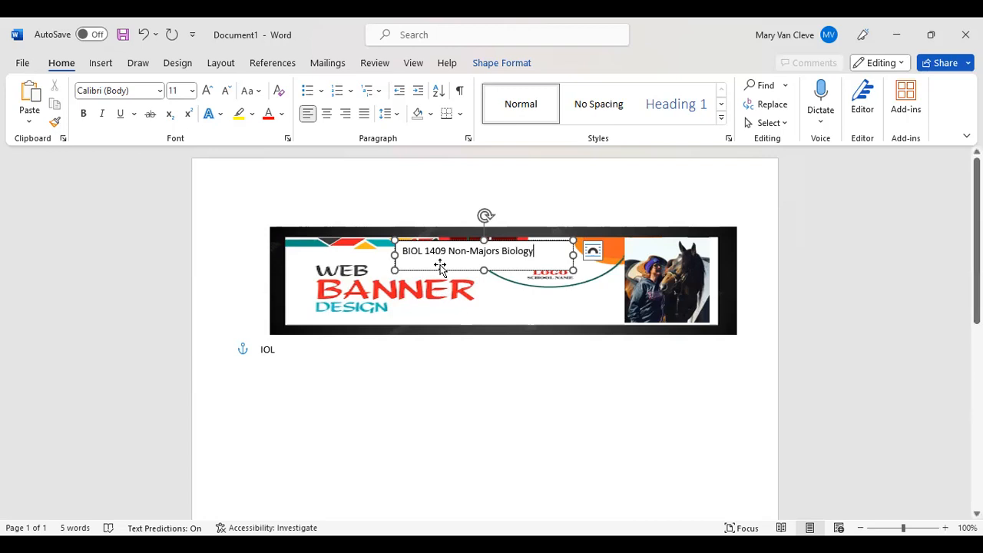
Format the text box title with font size 18 and the standard purple font color.
left_click_drag(538, 253, 397, 252)
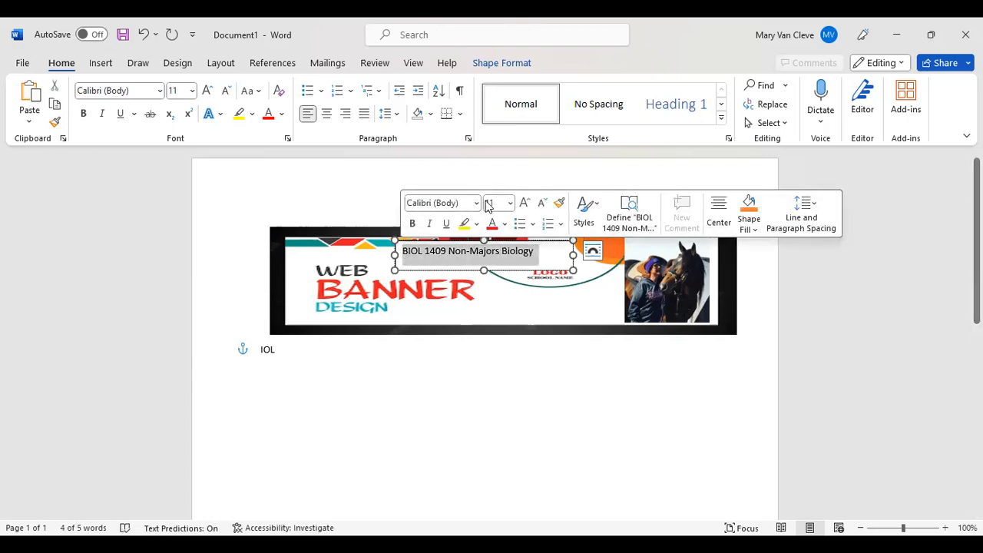
left_click(510, 204)
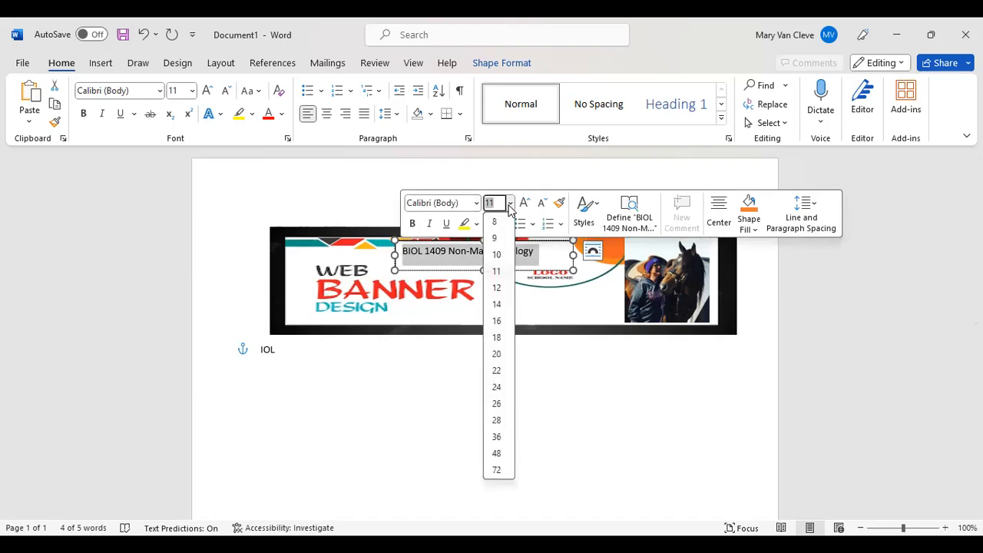
left_click(500, 338)
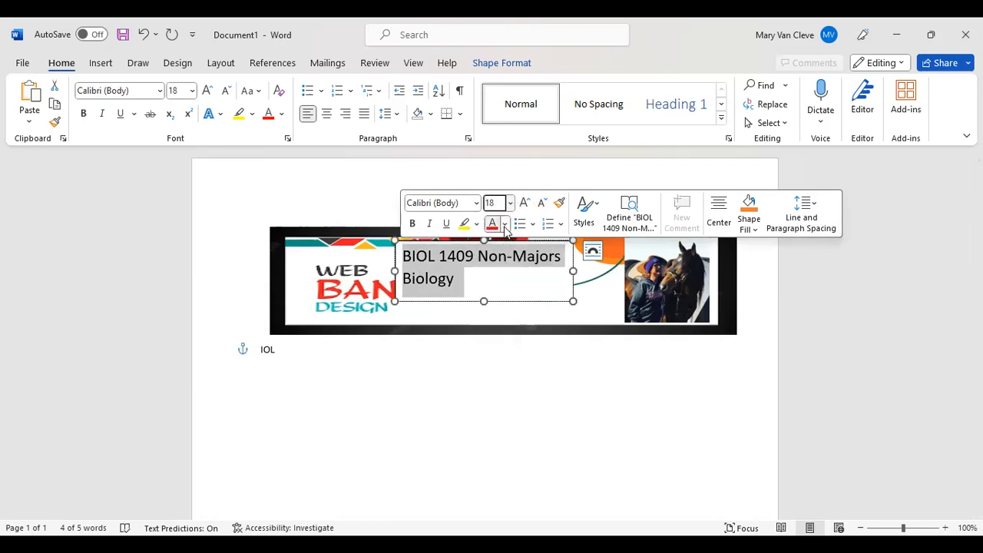
left_click(504, 225)
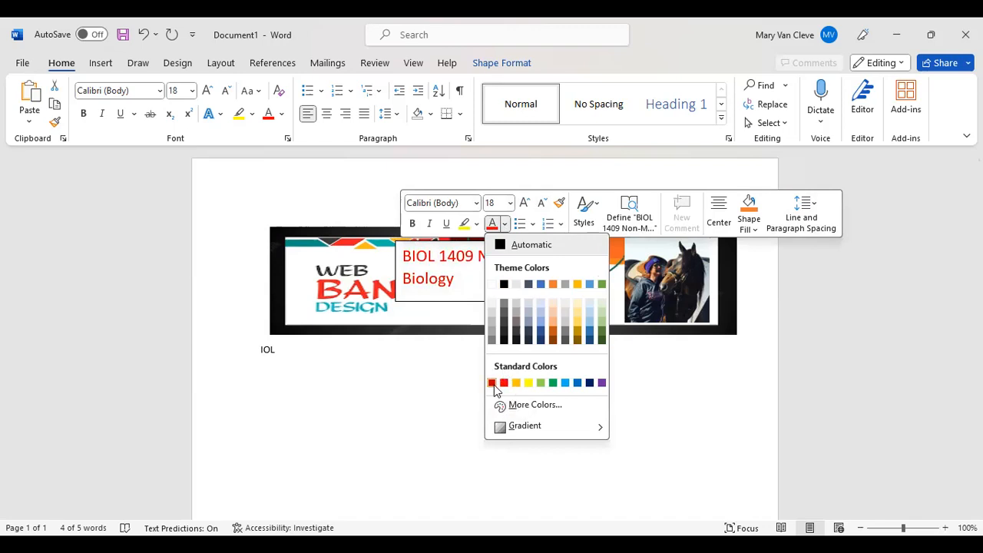
left_click(602, 384)
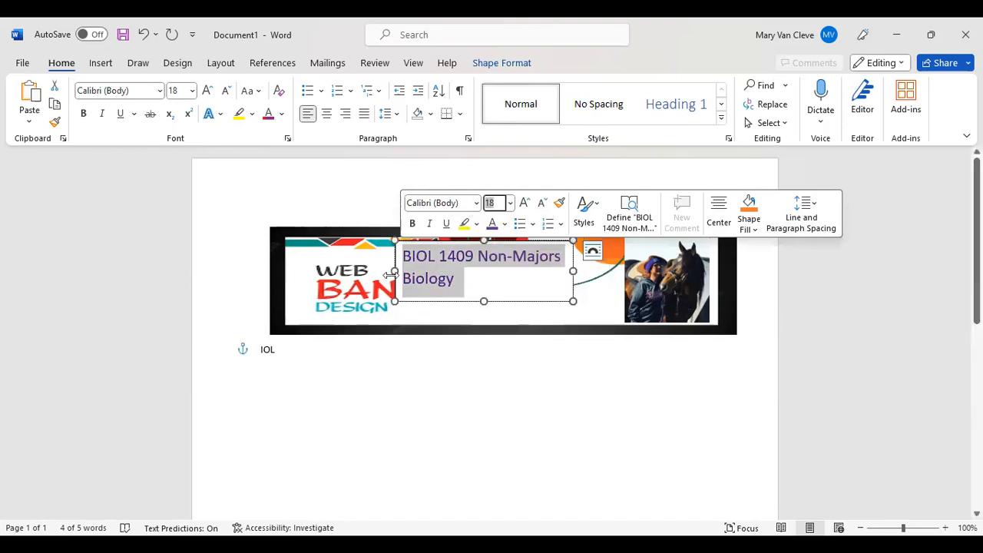
Widen the title's text box to the left so the title fits on one line, and remove the stray "IOL" below the banner.
left_click_drag(392, 271, 340, 266)
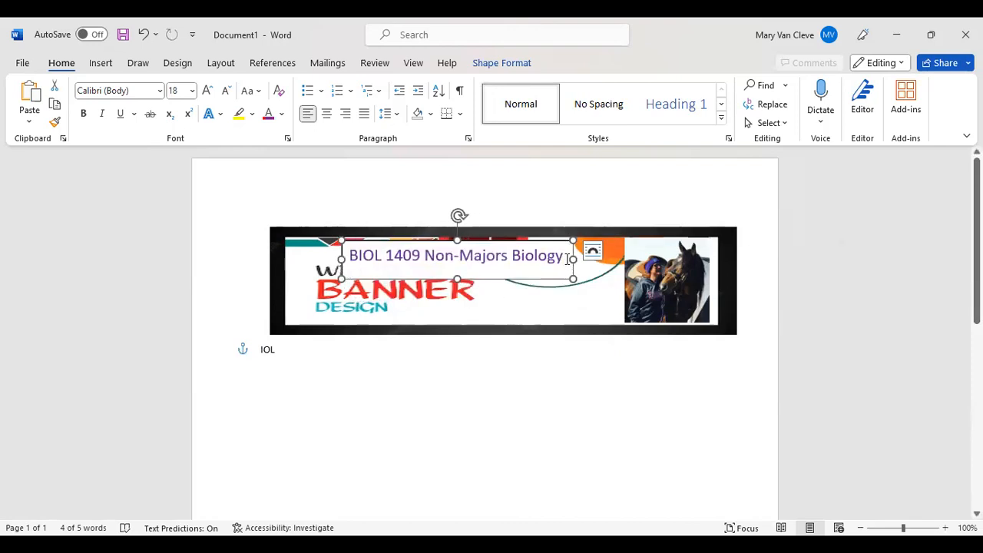
left_click(294, 394)
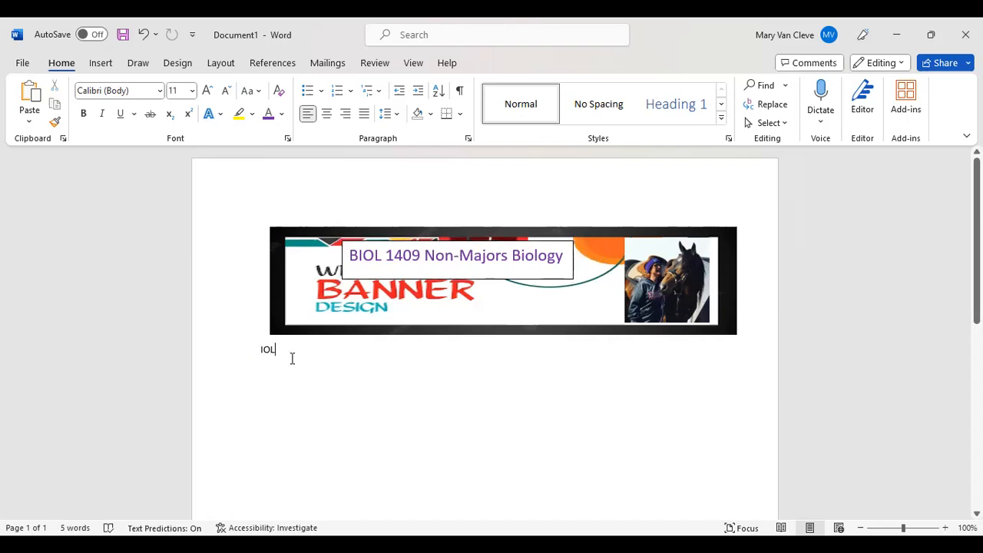
key("ctrl+z")
Reduce the title text box's height to fit closely around the single line and widen it slightly to the right.
left_click(541, 305)
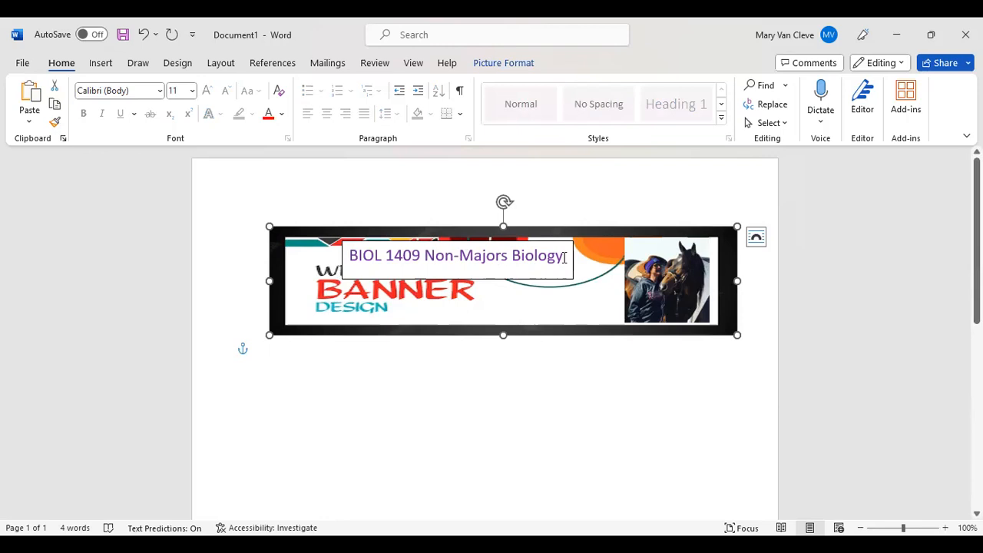
left_click(517, 261)
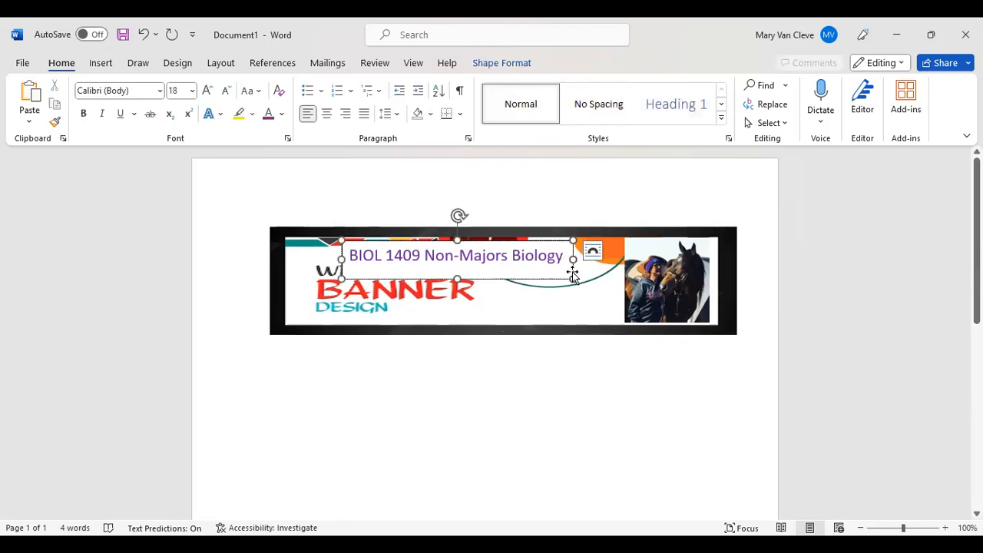
mouse_move(572, 276)
left_mouse_down()
mouse_move(569, 261)
mouse_move(572, 273)
mouse_move(584, 265)
left_mouse_up()
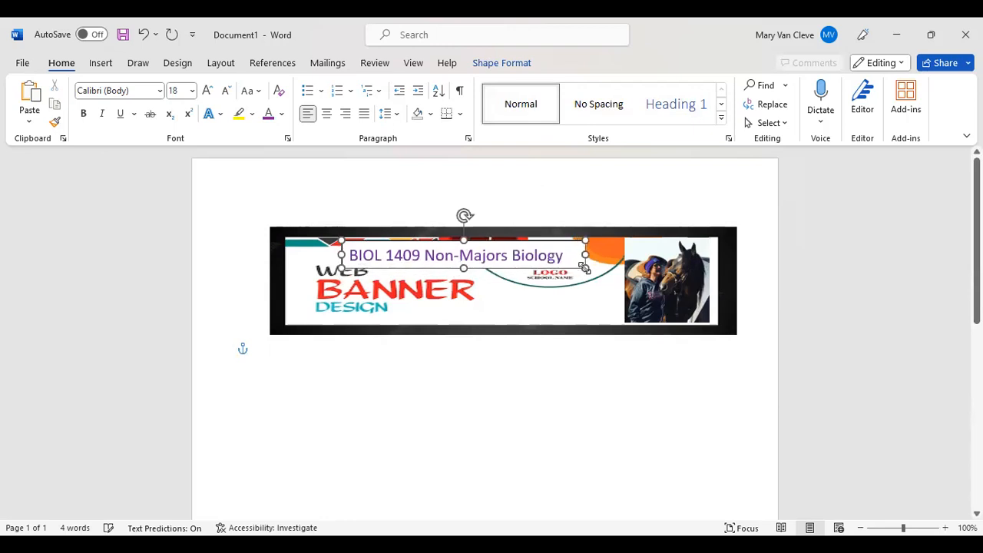
left_click(553, 309)
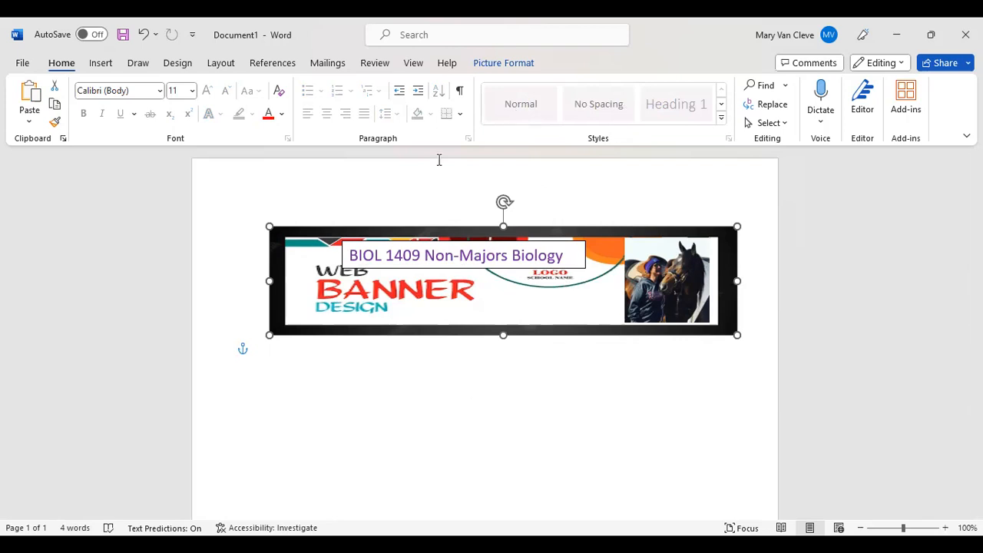
left_click(574, 259)
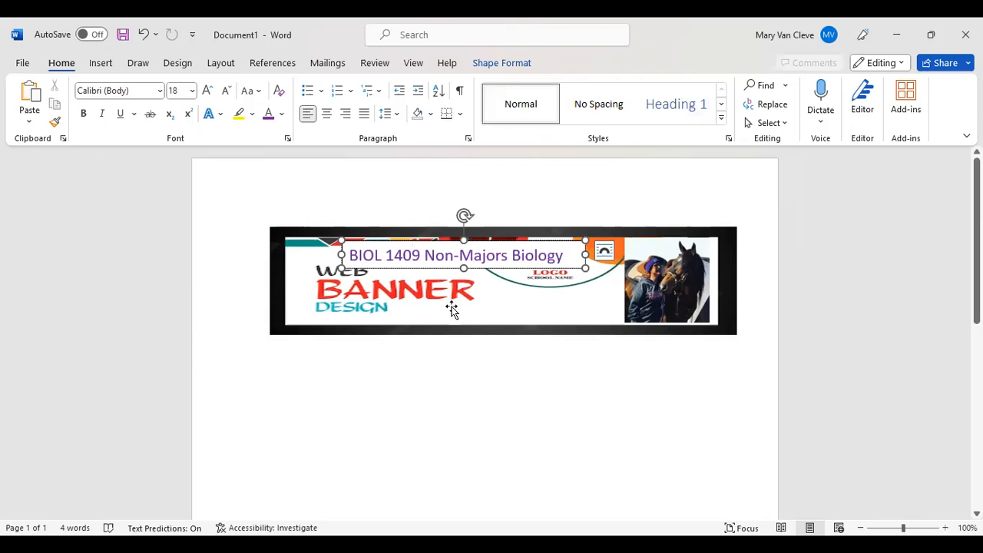
left_click(338, 304)
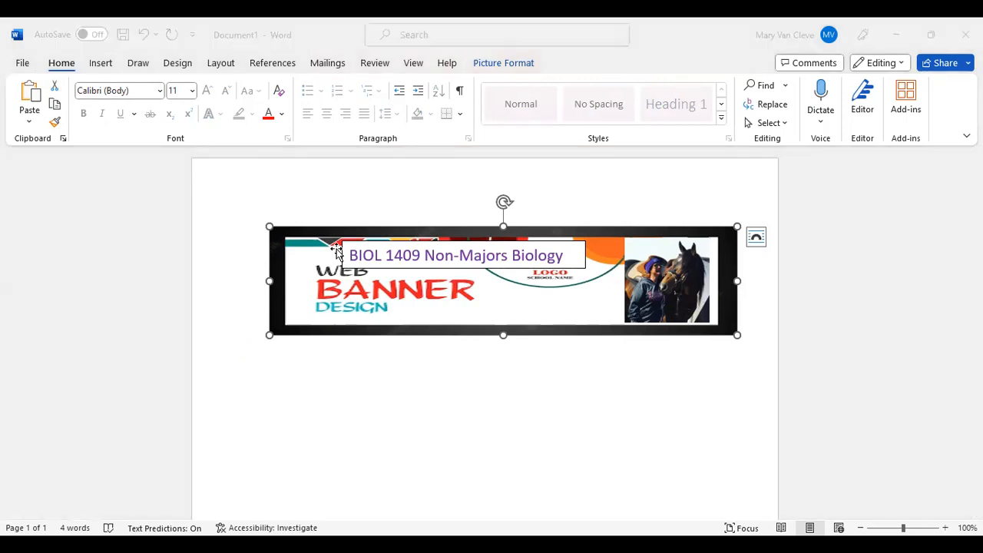
left_click(486, 290)
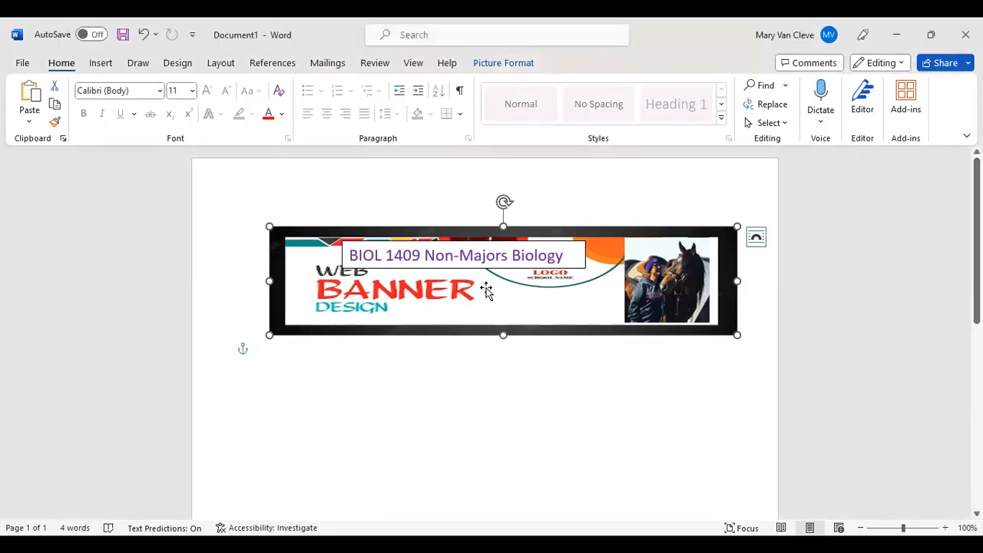
Capture a rectangular screen snip around the whole finished banner.
type("sss")
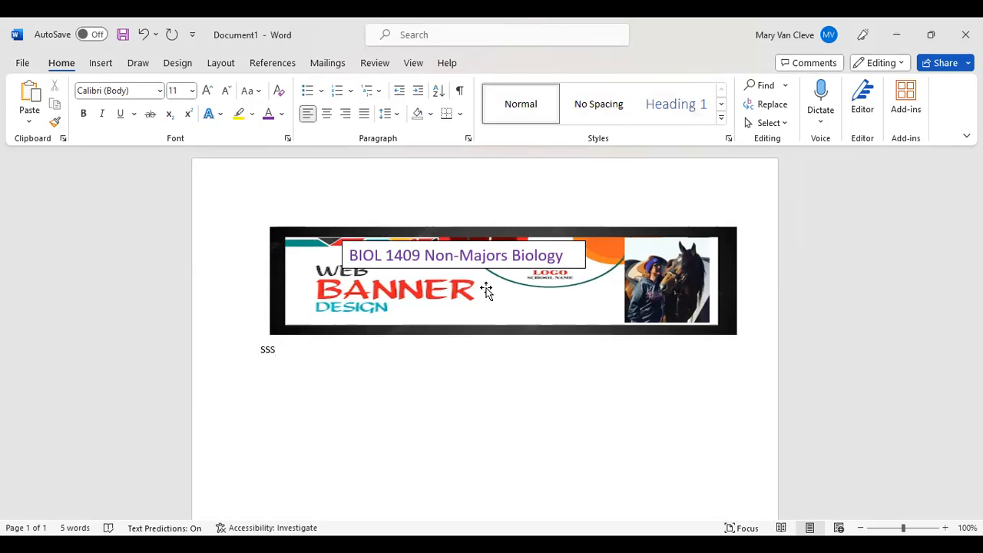
key("super+shift+s")
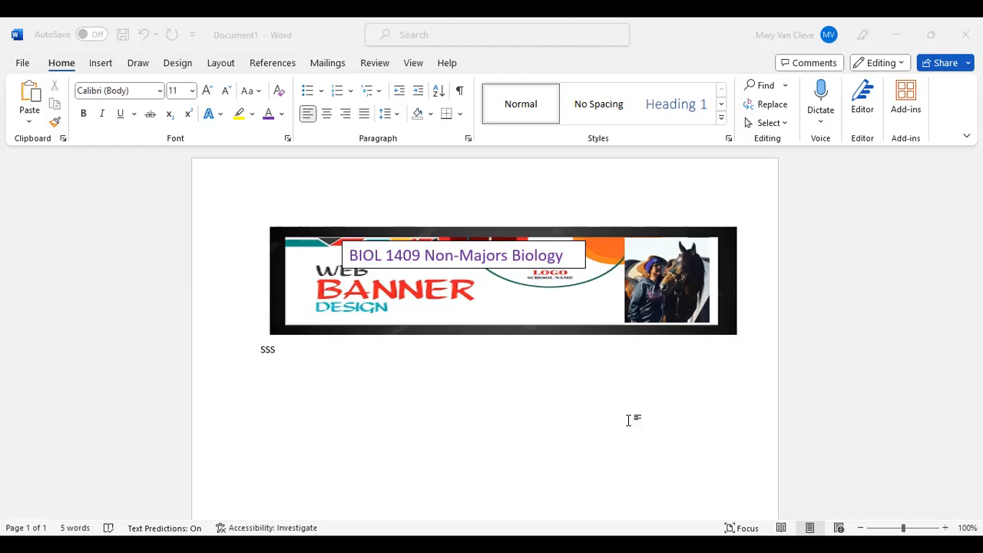
left_click(596, 341)
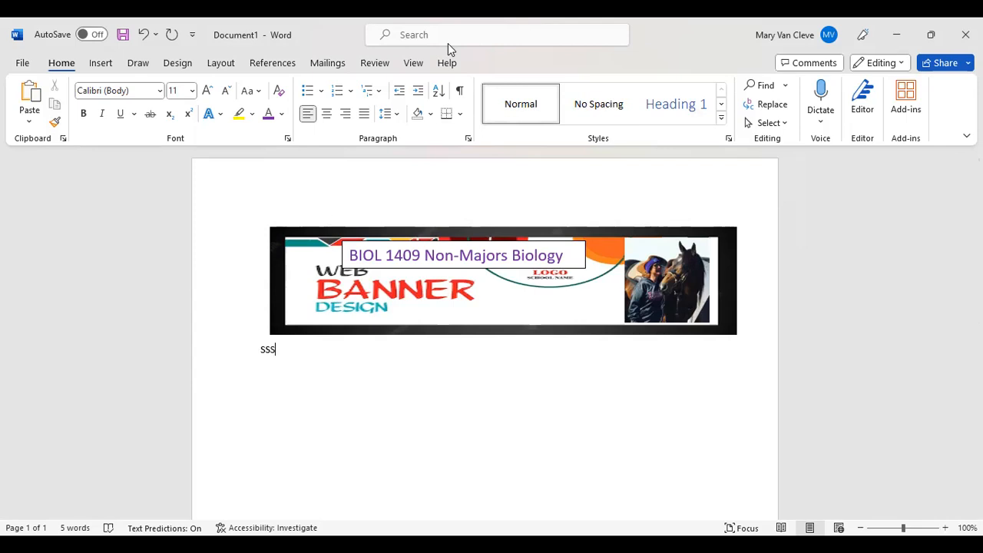
key("super+shift+s")
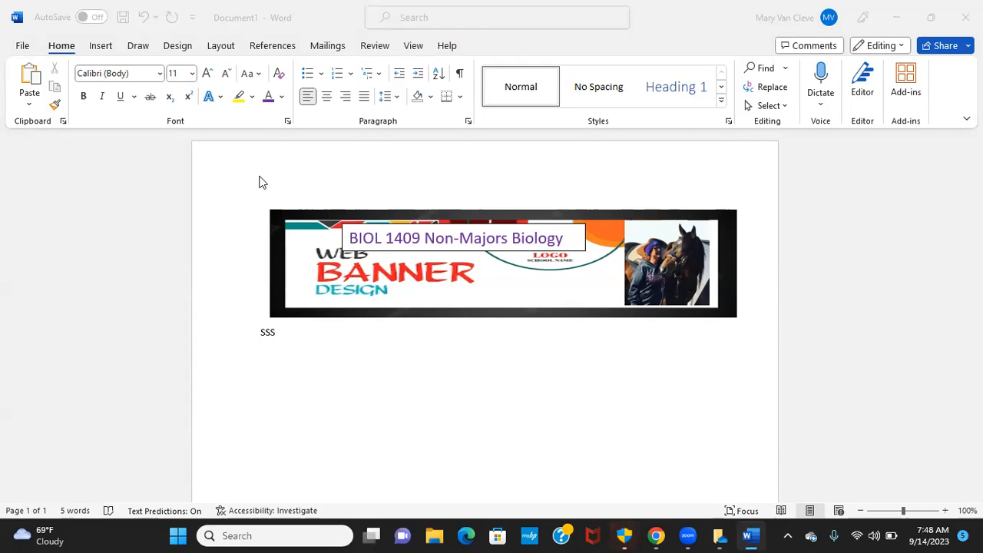
key("super+shift+s")
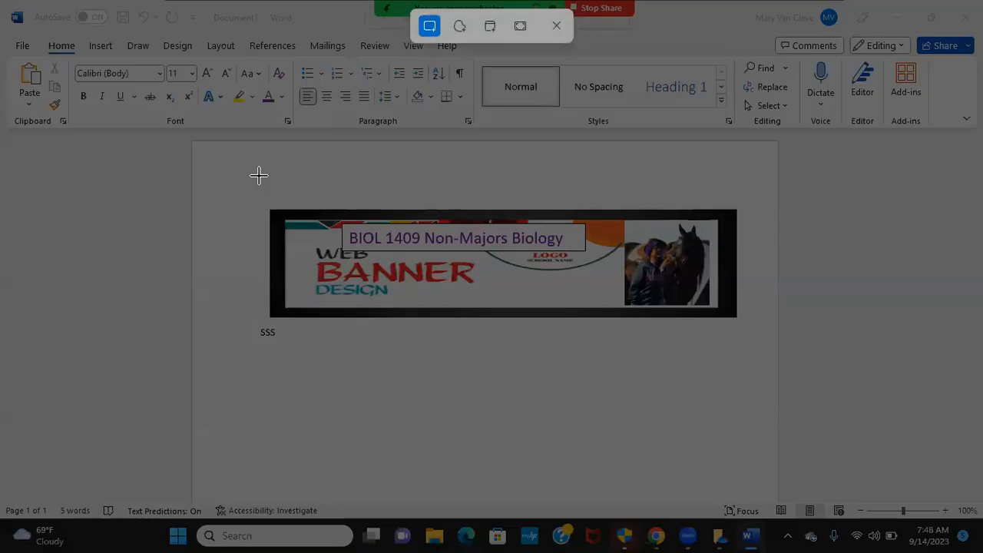
left_click_drag(263, 207, 741, 327)
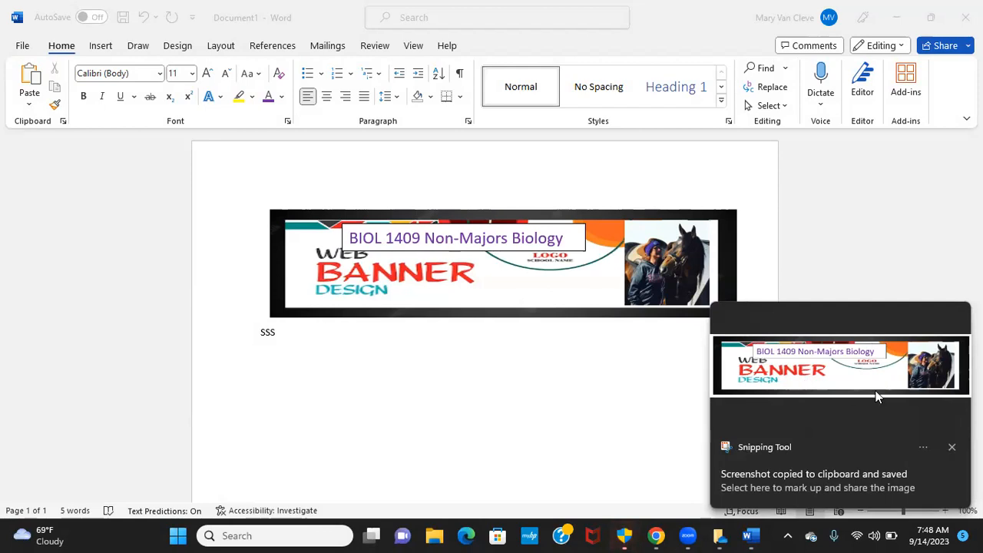
Open the captured banner in the Snipping Tool and move its window so the whole image can be seen.
left_click(828, 374)
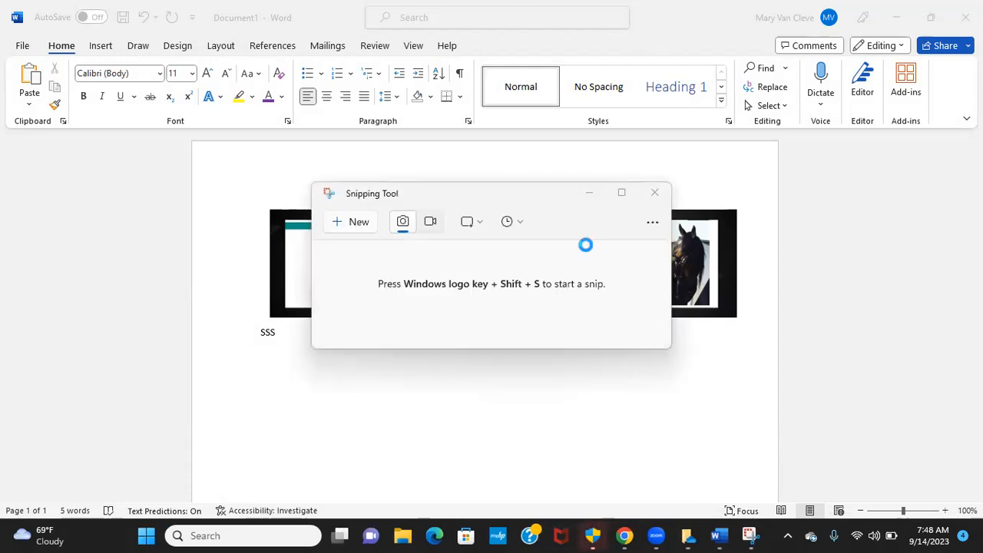
left_click(624, 194)
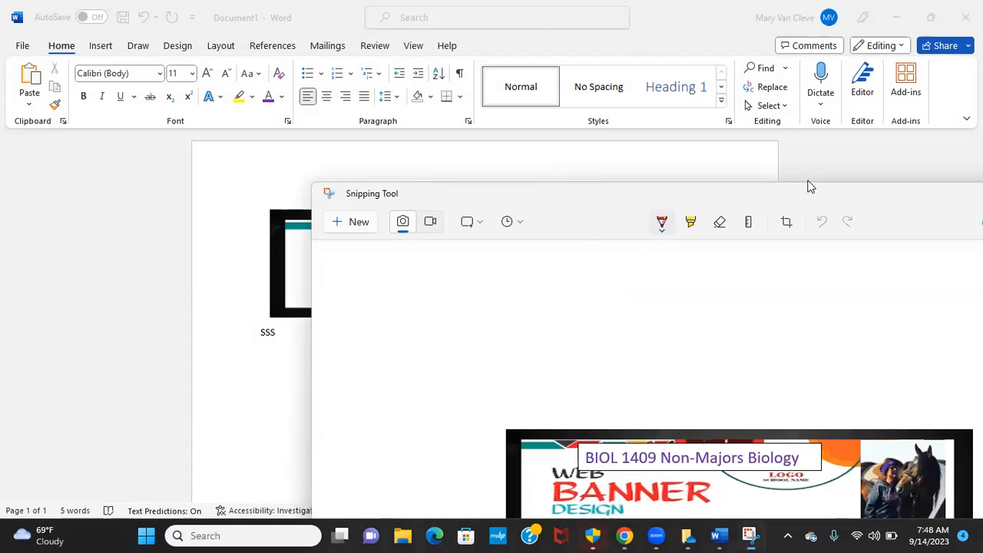
left_click_drag(810, 186, 641, 25)
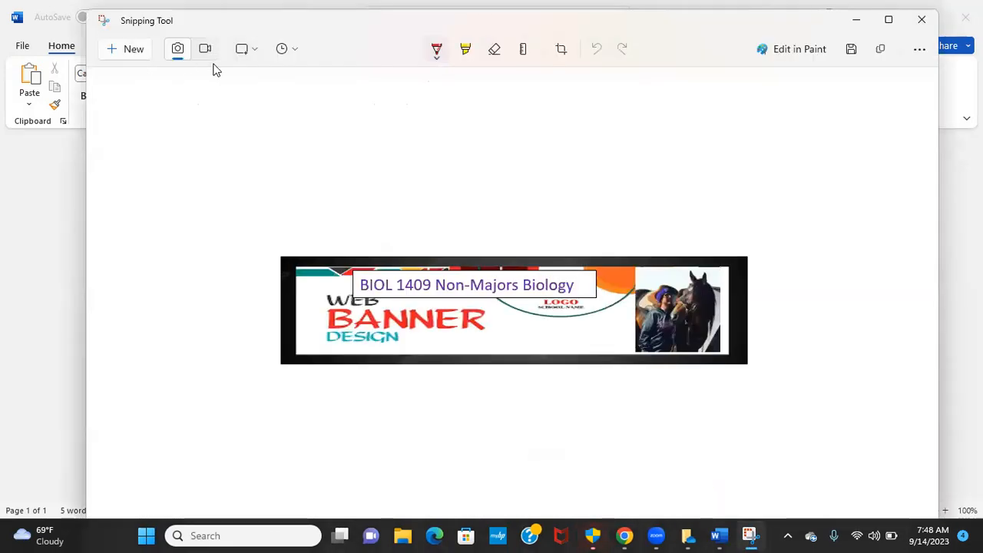